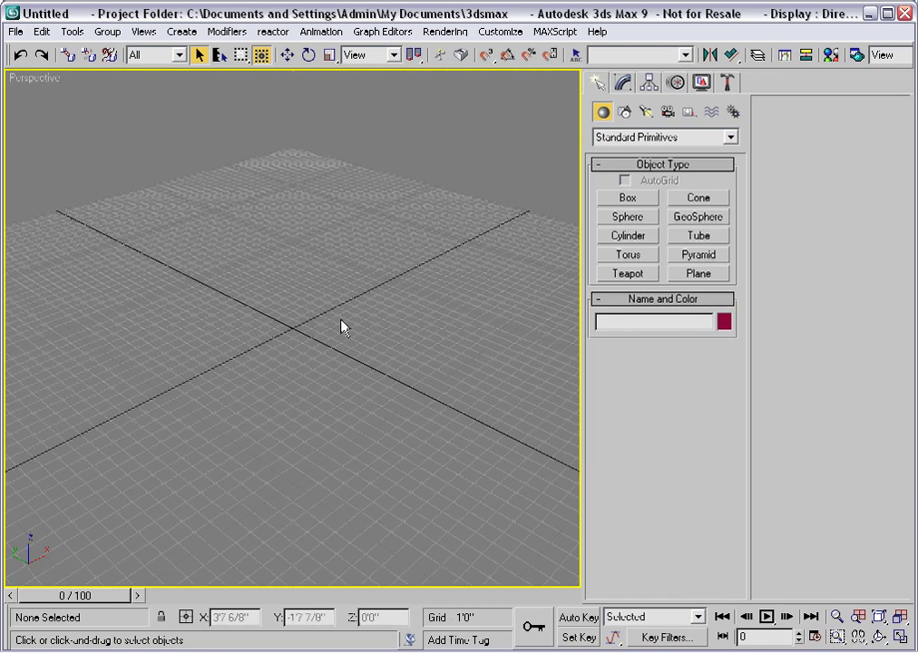
Switch to the Top view and draw a Rectangle spline around the origin, about 9'8" long and 8'10" wide.
{"action": "key", "text": "t"}
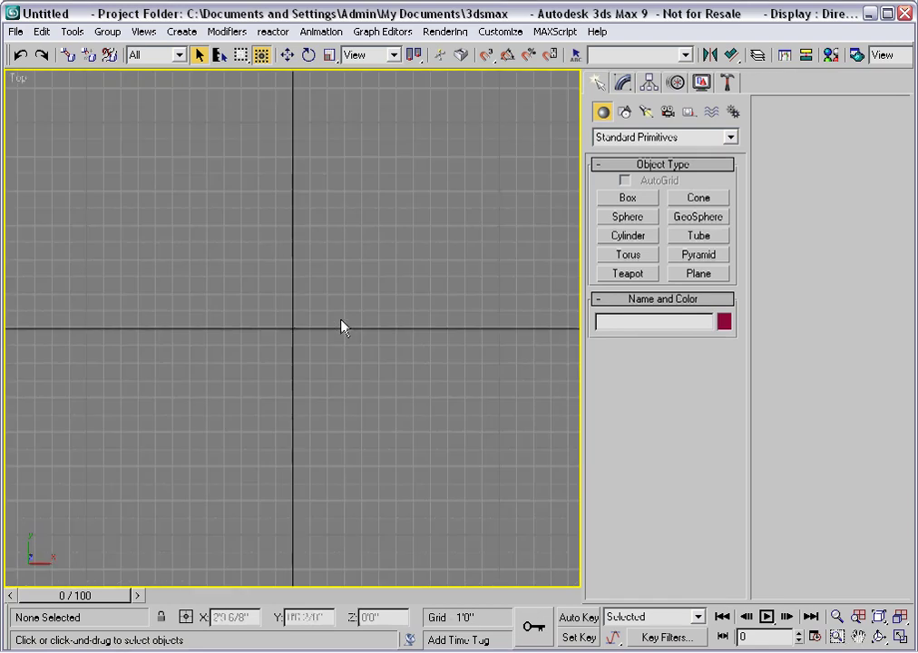
{"action": "left_click", "coordinate": [624, 112]}
{"action": "left_click", "coordinate": [680, 213]}
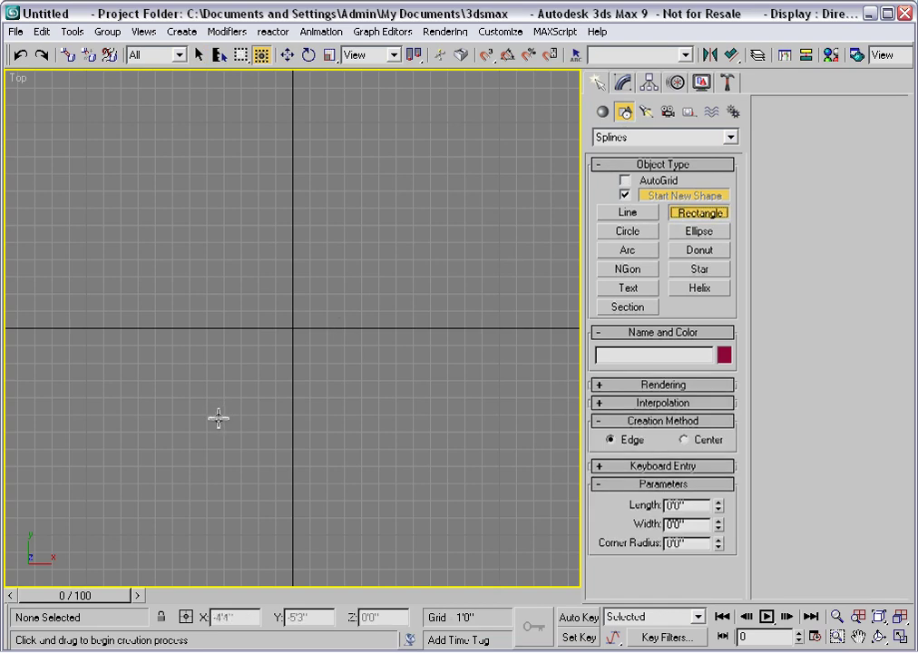
{"action": "left_click_drag", "start_coordinate": [218, 418], "coordinate": [370, 252]}
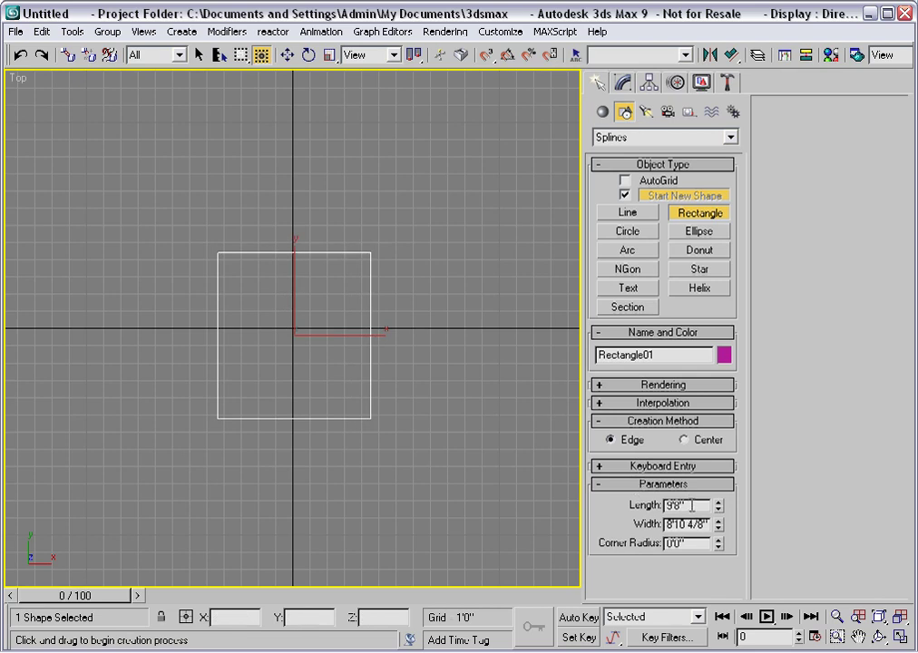
Set the rectangle's length and width to 8' each.
{"action": "type", "text": "8'"}
{"action": "key", "text": "Return"}
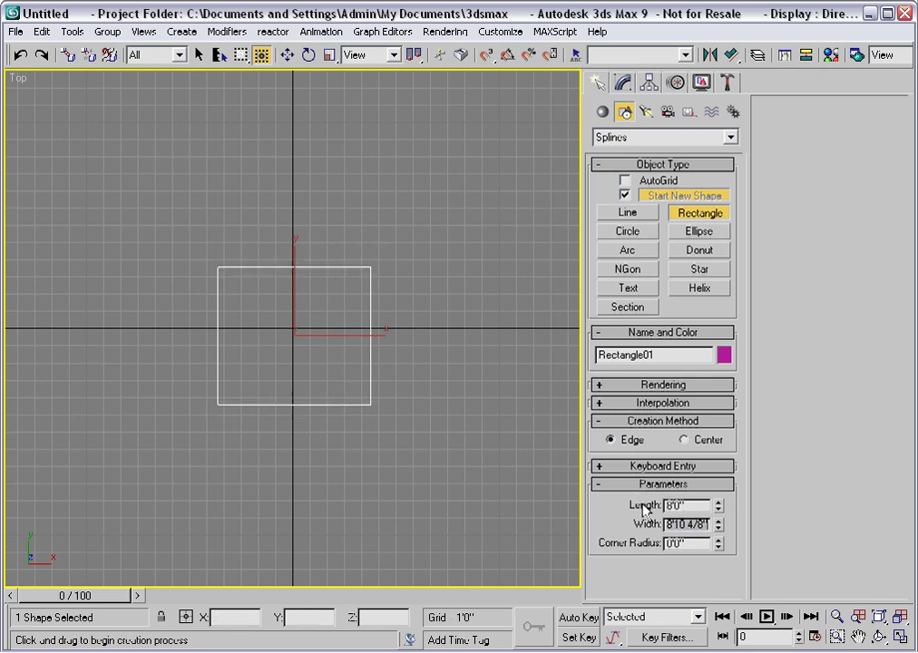
{"action": "type", "text": "8'"}
{"action": "key", "text": "Tab"}
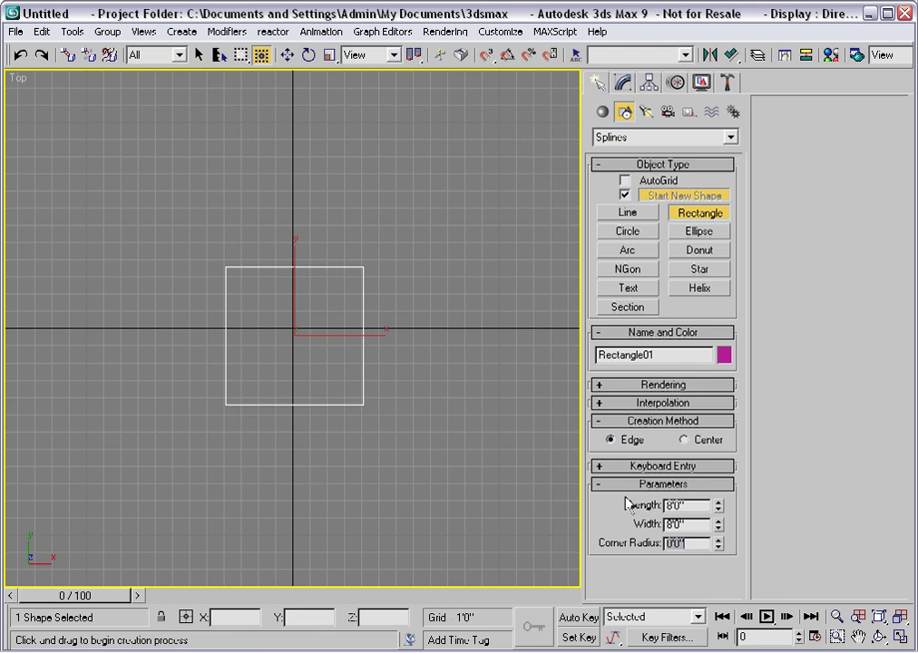
Centre the square on the origin by resetting its X and Y positions to 0'0".
{"action": "right_click", "coordinate": [271, 426]}
{"action": "left_click", "coordinate": [288, 446]}
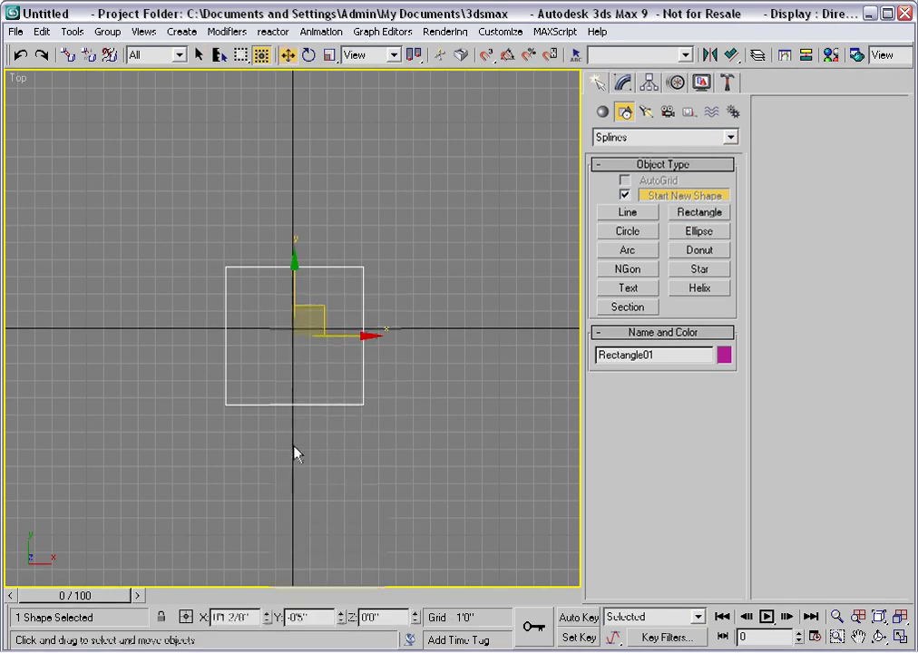
{"action": "right_click", "coordinate": [263, 619]}
{"action": "right_click", "coordinate": [340, 617]}
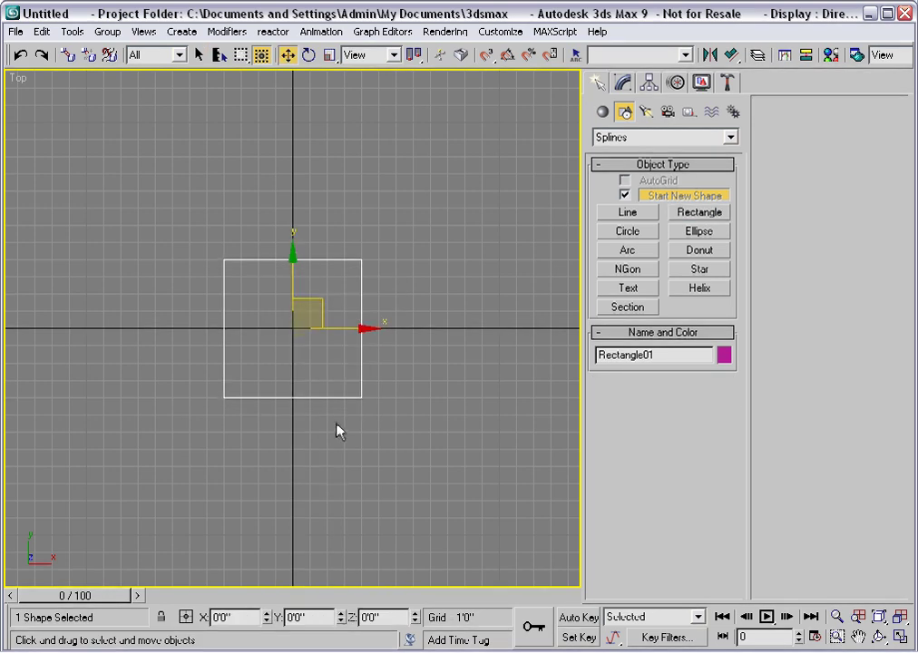
With grid snapping on, draw a rectangle 2' long and 1' wide just above the square's upper-left corner.
{"action": "scroll", "coordinate": [291, 293], "scroll_direction": "up", "scroll_amount": 4}
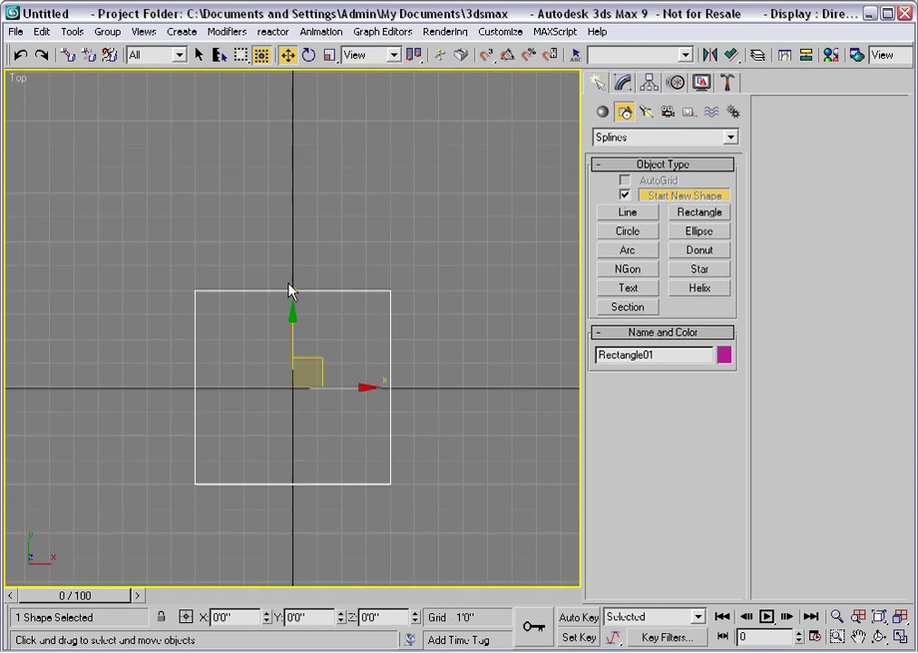
{"action": "left_click", "coordinate": [713, 214]}
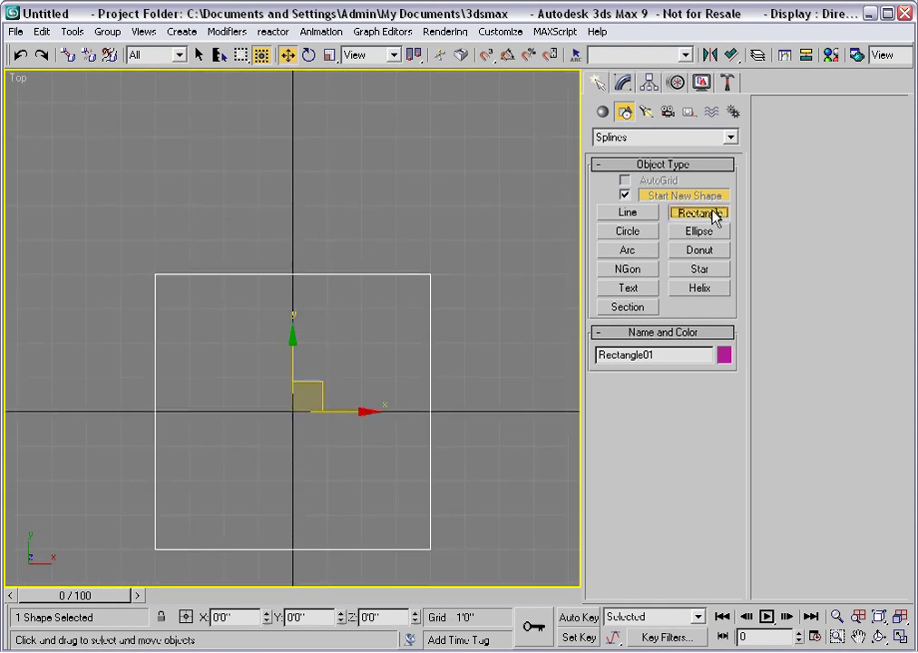
{"action": "left_click", "coordinate": [487, 54]}
{"action": "scroll", "coordinate": [158, 238], "scroll_direction": "up", "scroll_amount": 1}
{"action": "left_click_drag", "start_coordinate": [158, 237], "coordinate": [143, 111]}
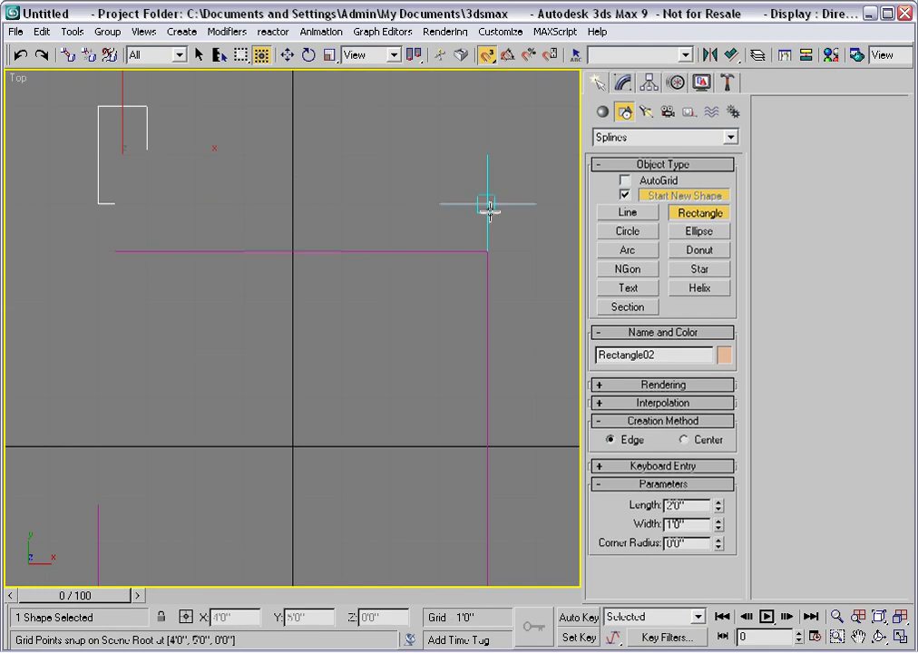
Turn off snapping and hide the grid in the Top view.
{"action": "left_click", "coordinate": [487, 55]}
{"action": "middle_click_drag", "start_coordinate": [396, 198], "coordinate": [395, 206]}
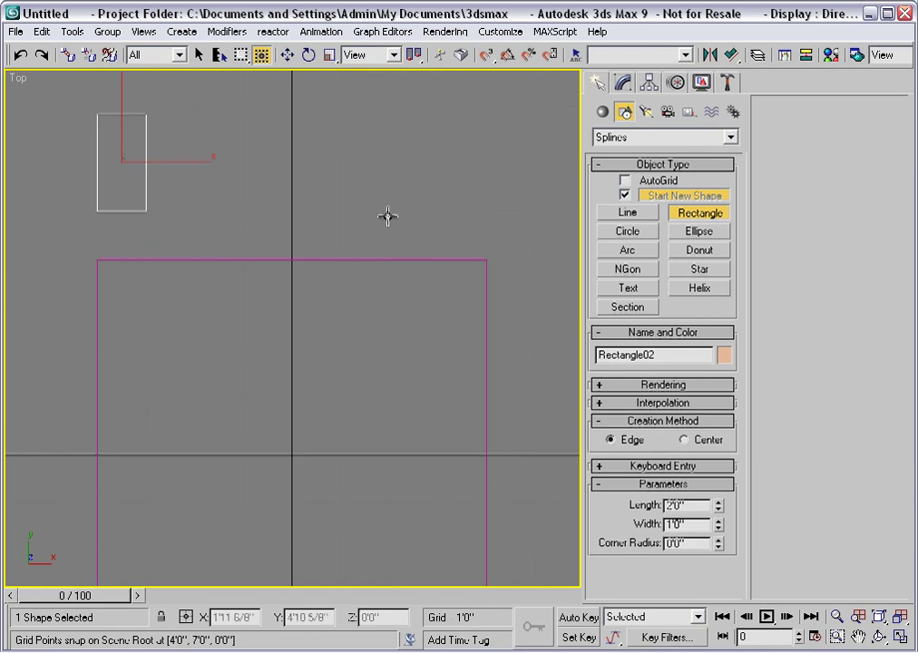
{"action": "key", "text": "g"}
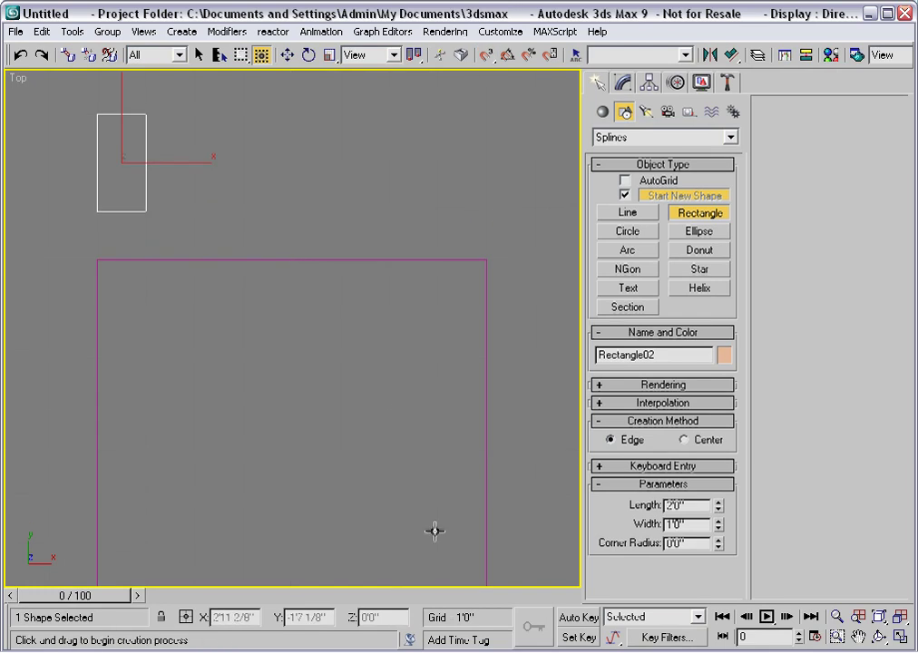
{"action": "middle_click_drag", "start_coordinate": [398, 408], "coordinate": [353, 344]}
{"action": "scroll", "coordinate": [397, 399], "scroll_direction": "down", "scroll_amount": 5}
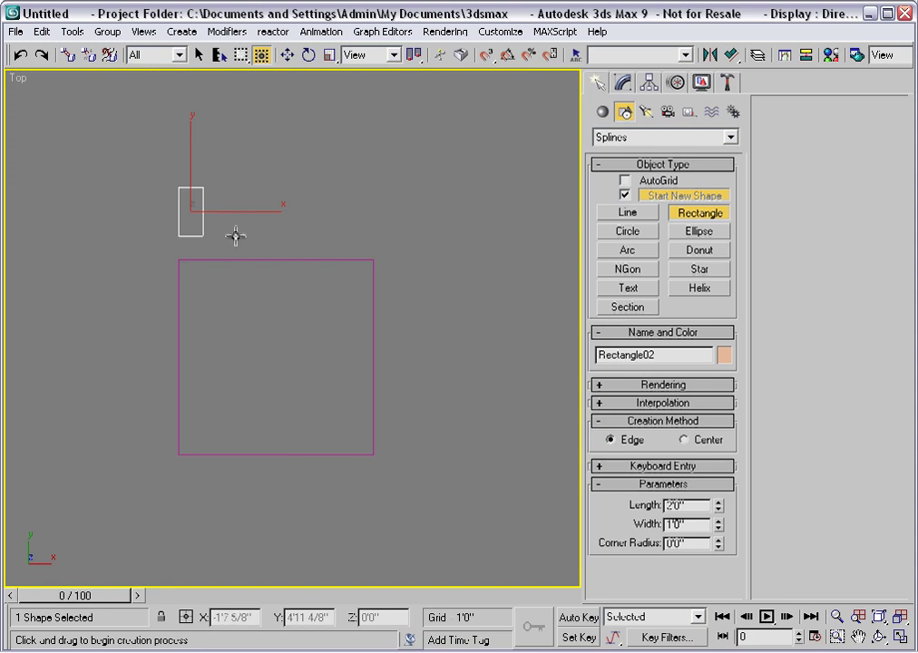
Clone the small rectangle along X as 6 independent copies spaced about 2'4" apart.
{"action": "key", "text": "w"}
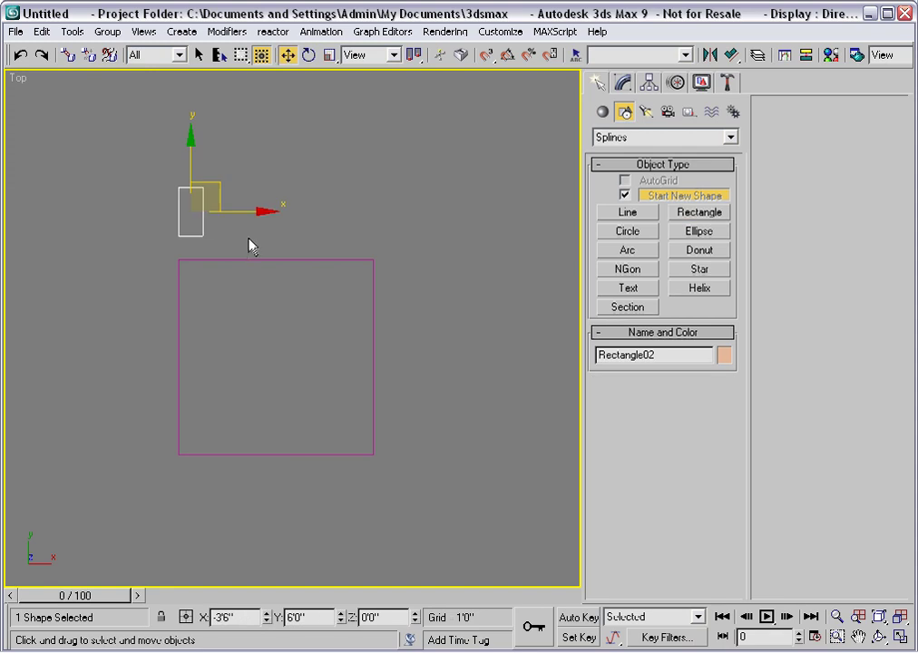
{"action": "left_click_drag", "start_coordinate": [237, 211], "coordinate": [295, 211], "text": "shift"}
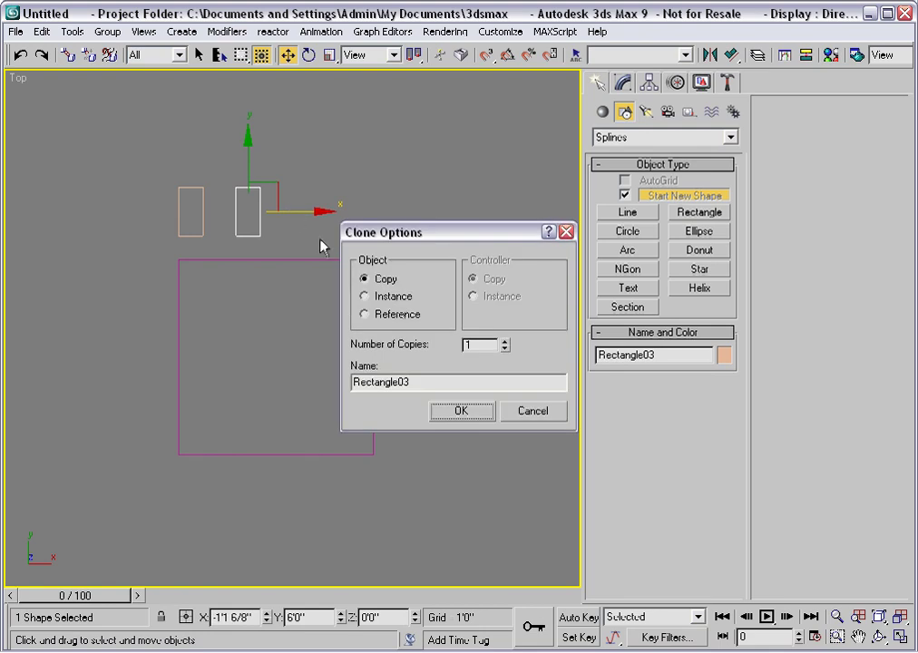
{"action": "left_click", "coordinate": [505, 340]}
{"action": "left_click", "coordinate": [504, 341]}
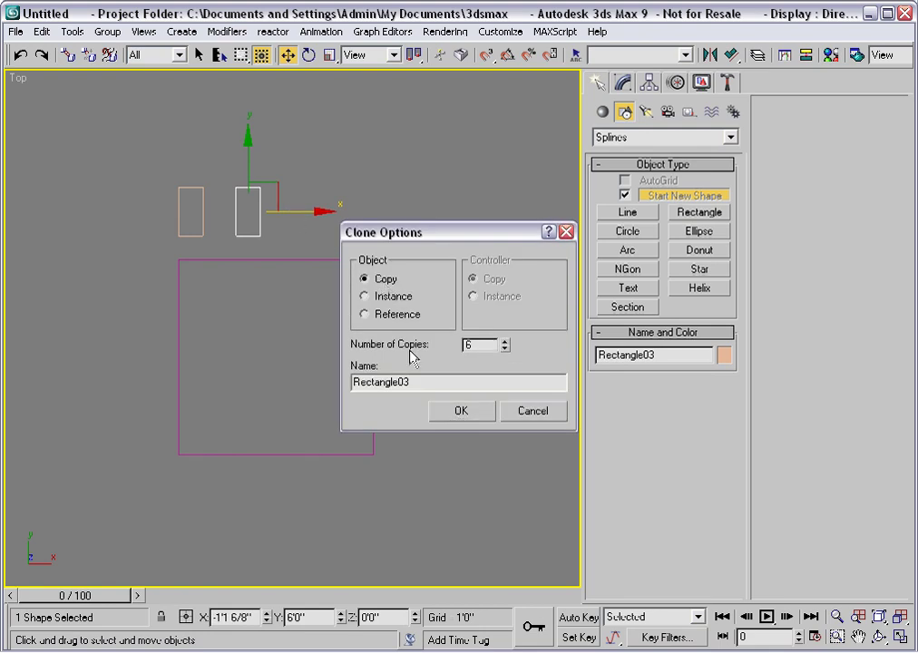
{"action": "left_click", "coordinate": [446, 412]}
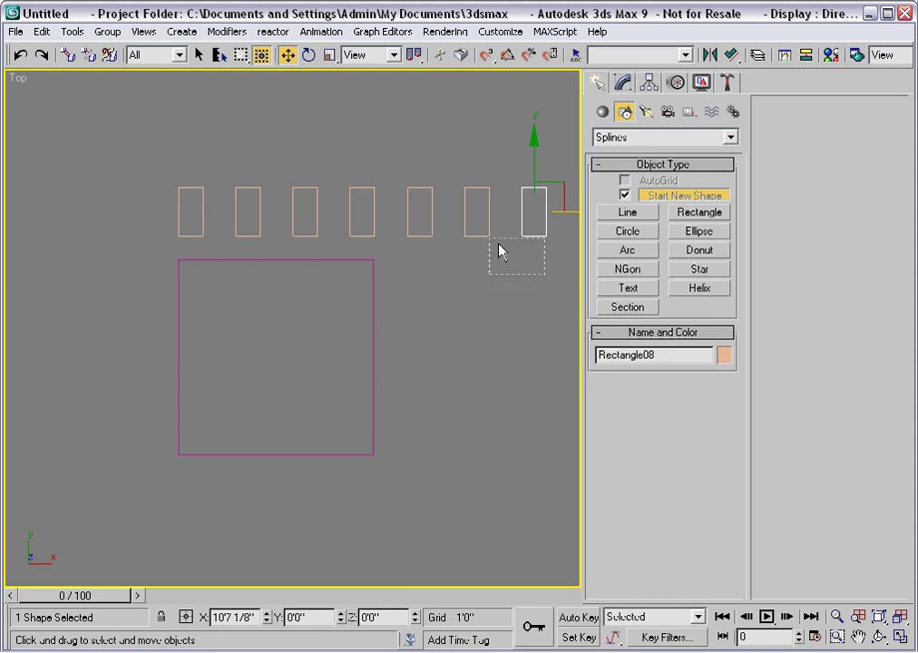
Delete the three small rectangles that extend beyond the square's right edge.
{"action": "left_click_drag", "start_coordinate": [404, 191], "coordinate": [396, 179]}
{"action": "key", "text": "Delete"}
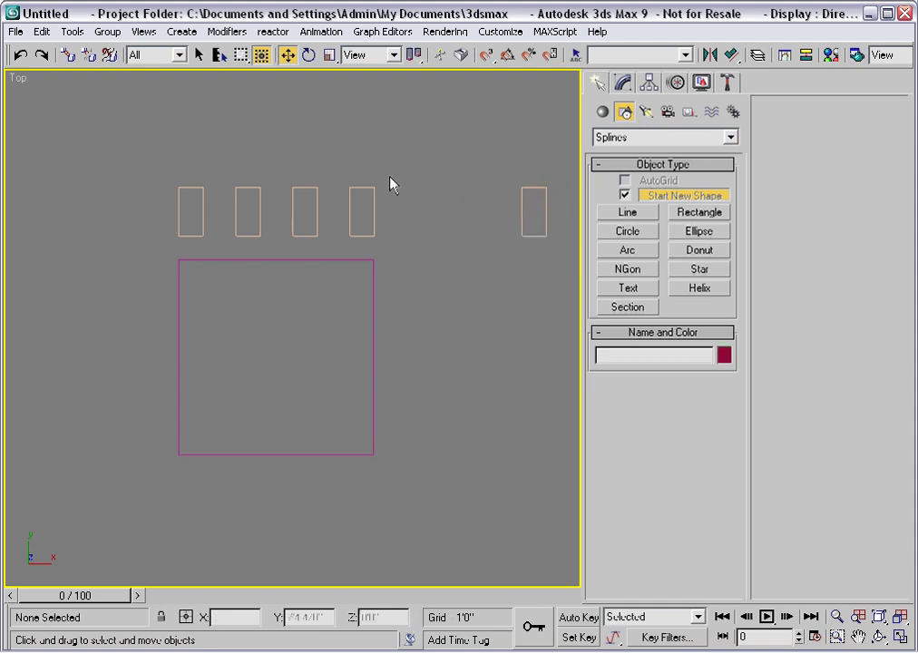
{"action": "left_click", "coordinate": [521, 235]}
{"action": "key", "text": "Delete"}
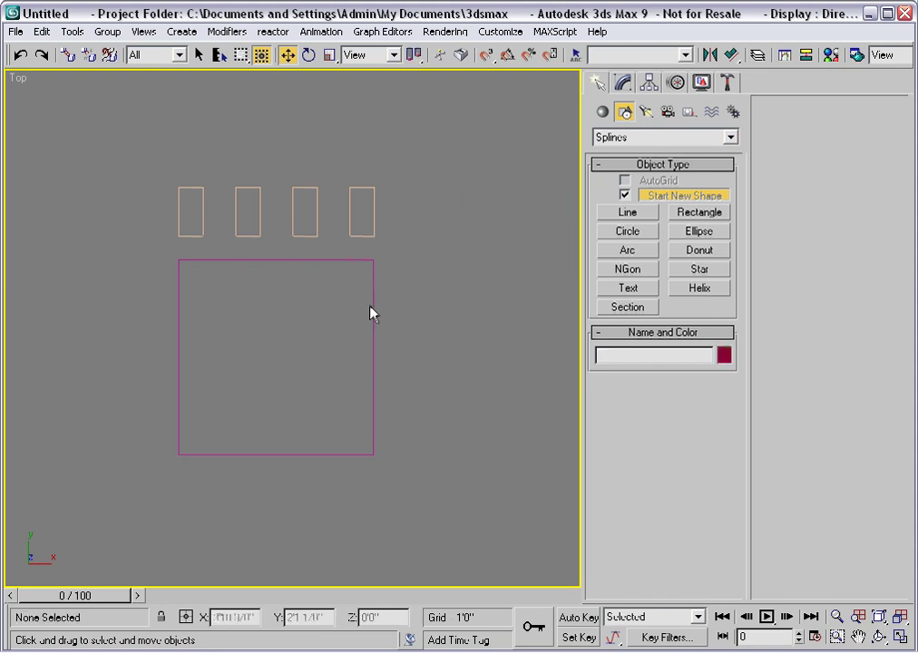
Convert the large square to an Editable Spline.
{"action": "middle_click_drag", "start_coordinate": [370, 311], "coordinate": [397, 309]}
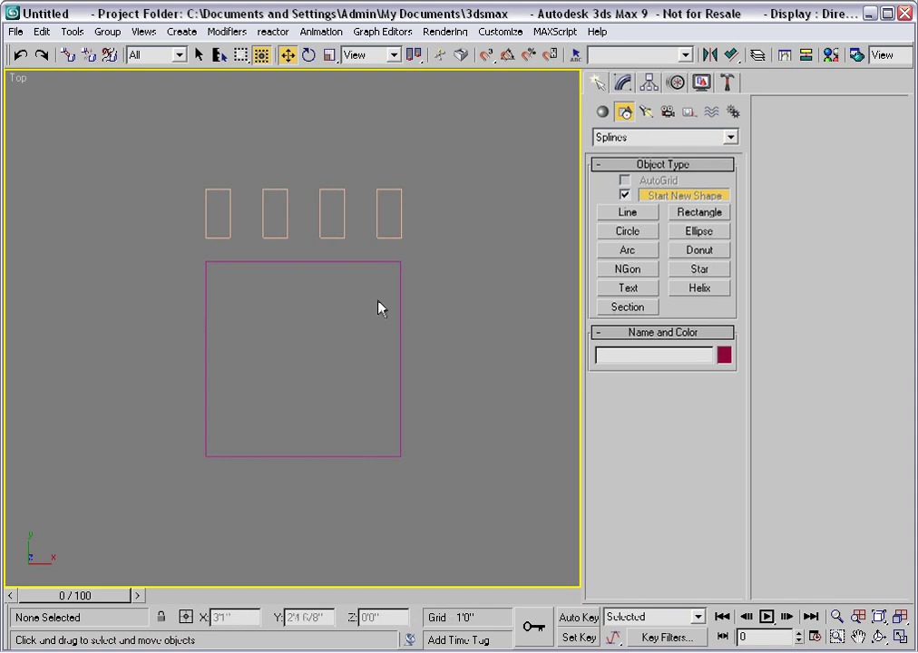
{"action": "left_click", "coordinate": [338, 262]}
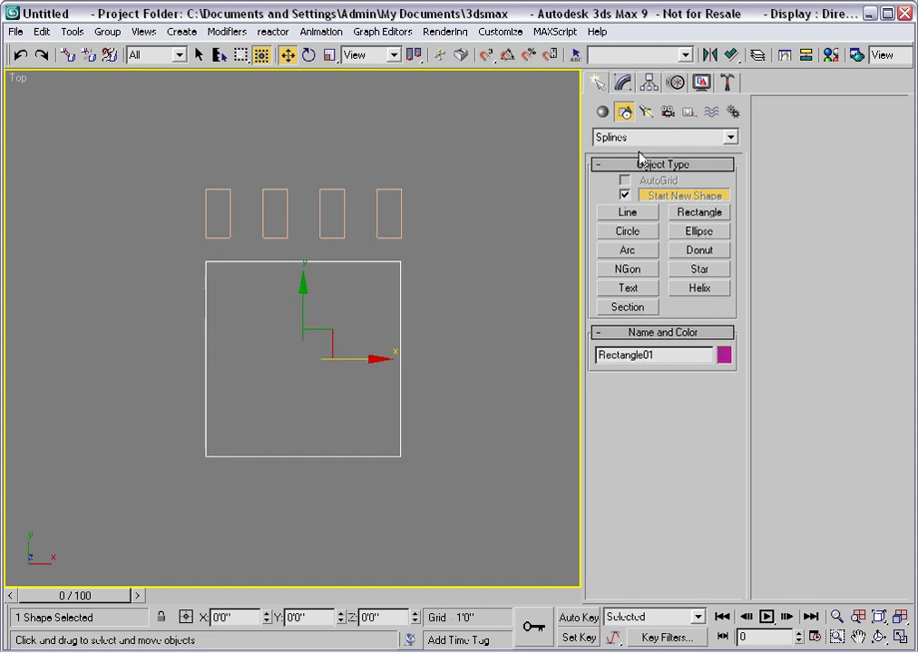
{"action": "left_click", "coordinate": [623, 82]}
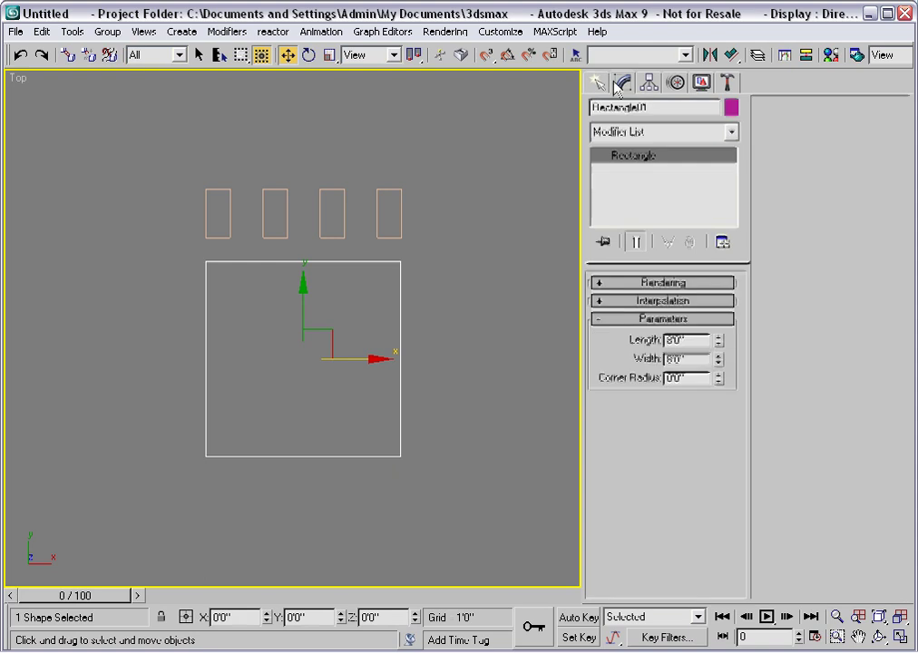
{"action": "right_click", "coordinate": [610, 179]}
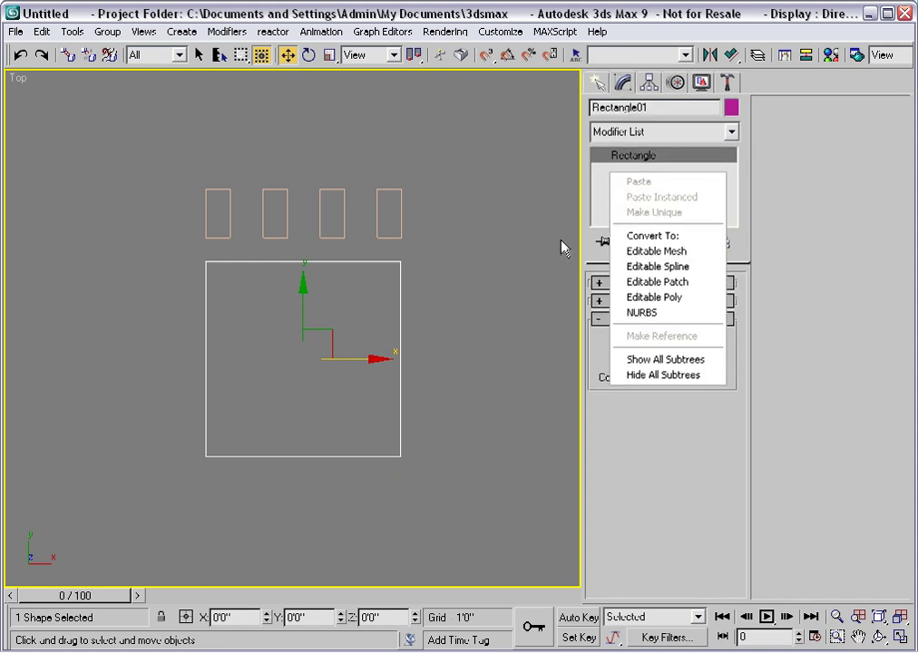
{"action": "left_click", "coordinate": [651, 265]}
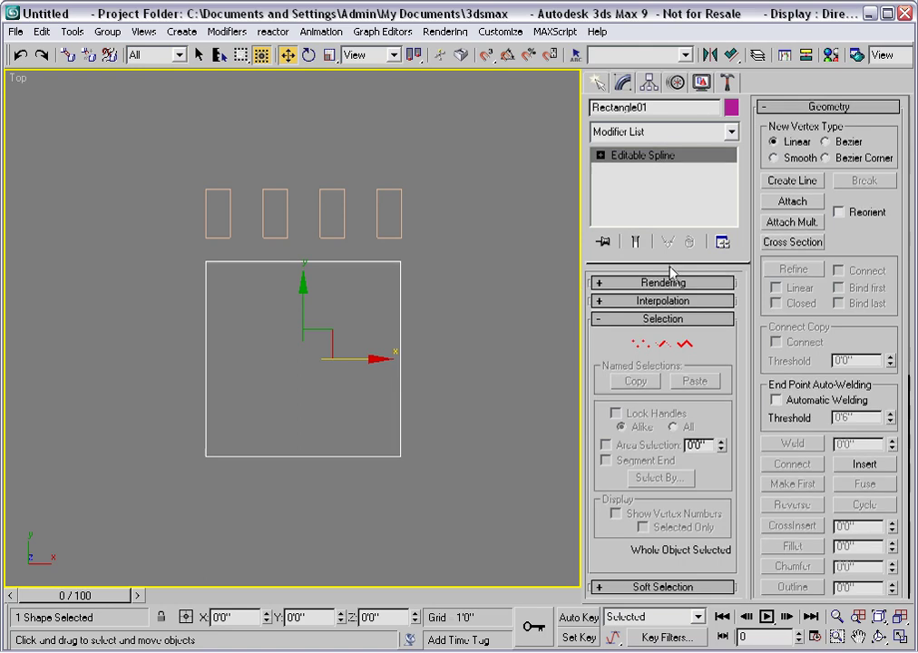
Attach Rectangle02, Rectangle03, Rectangle04 and Rectangle05 to the large square's spline with Attach Multiple.
{"action": "left_click", "coordinate": [801, 223]}
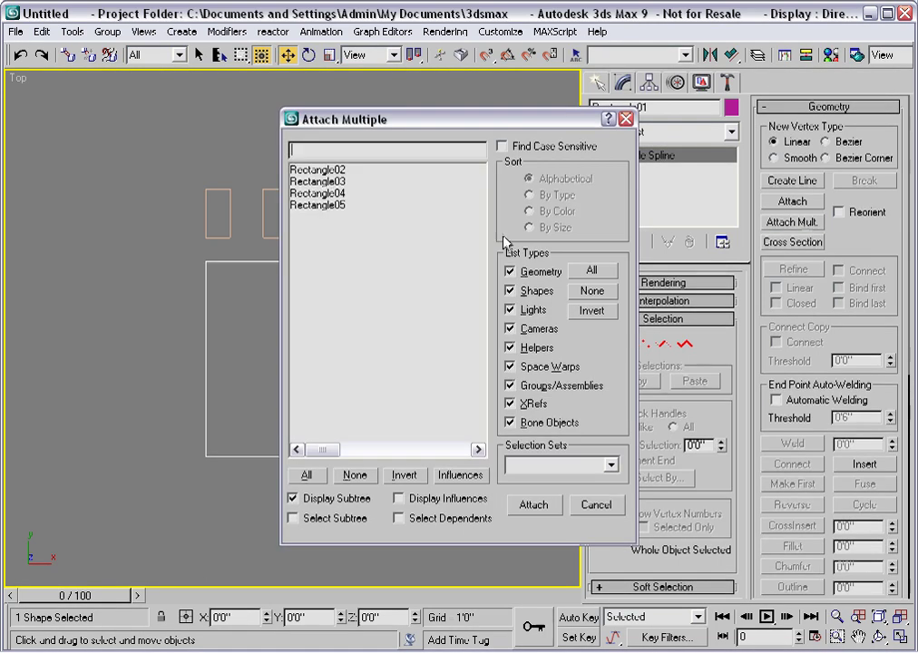
{"action": "left_click_drag", "start_coordinate": [313, 169], "coordinate": [325, 211]}
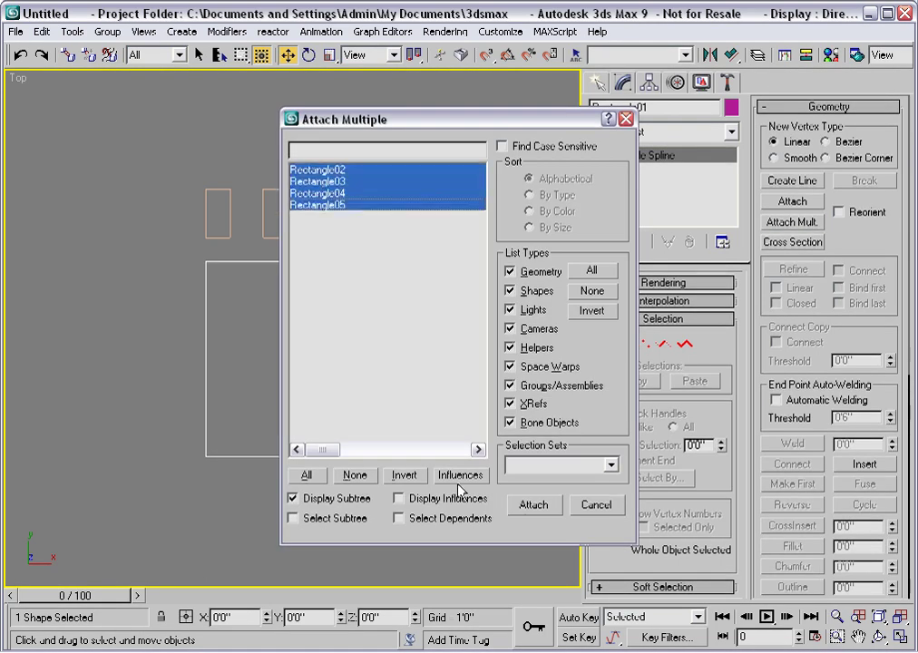
{"action": "left_click", "coordinate": [534, 505]}
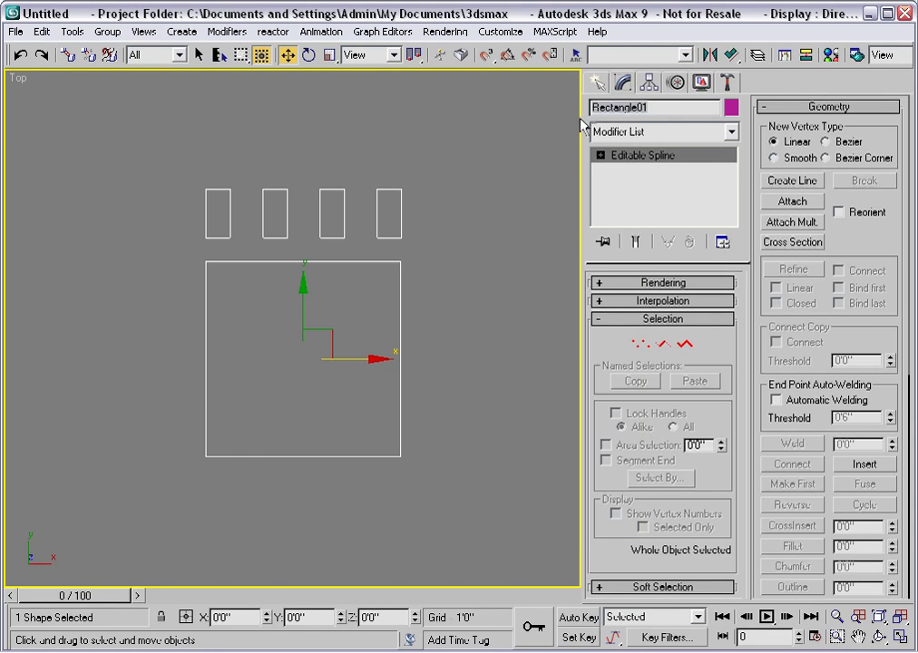
Rename the combined shape to Drapery and set its object color to white.
{"action": "left_click", "coordinate": [634, 107]}
{"action": "type", "text": "Drap"}
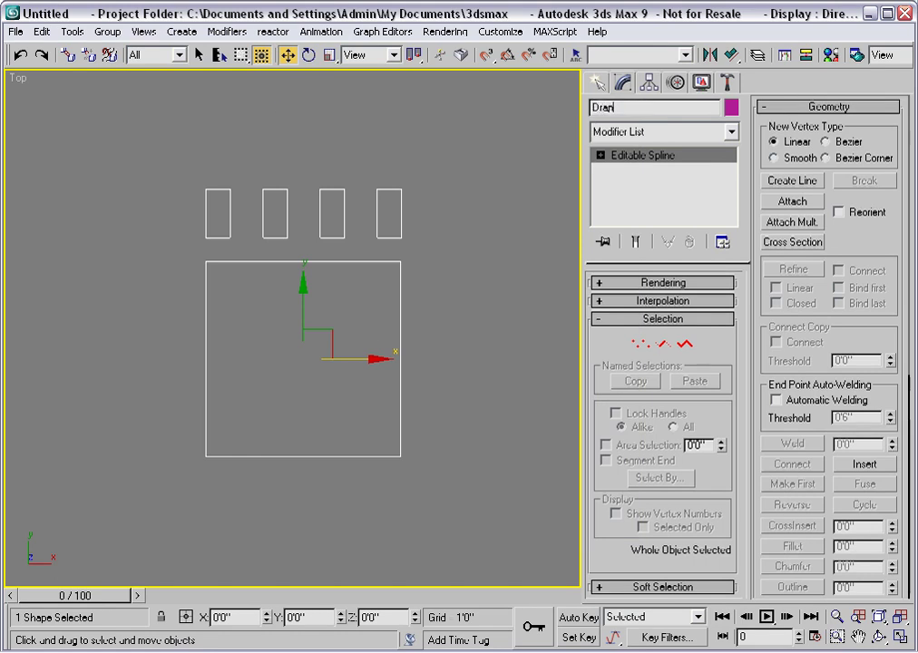
{"action": "type", "text": "ery"}
{"action": "left_click", "coordinate": [730, 107]}
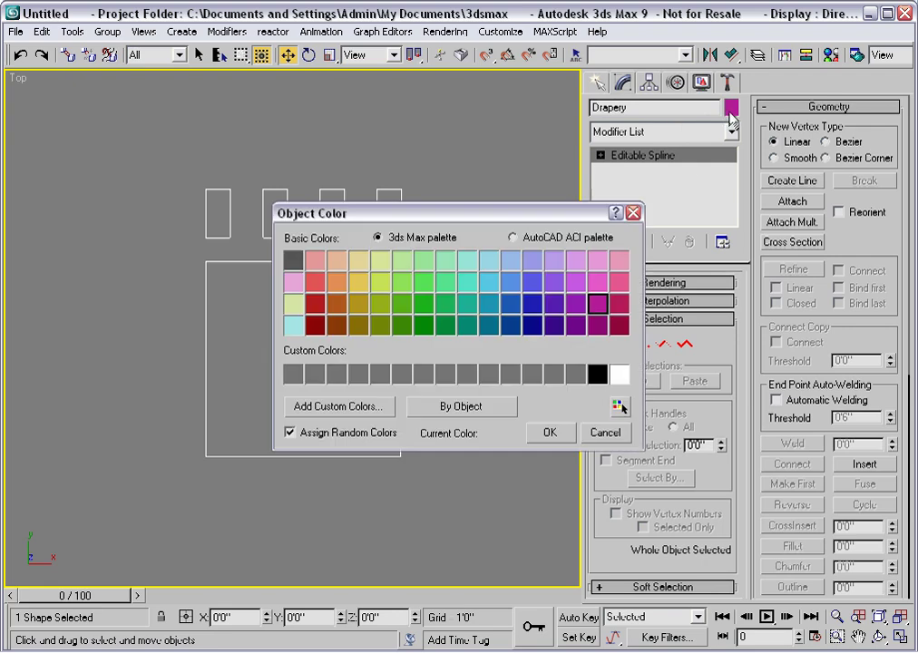
{"action": "left_click", "coordinate": [617, 375]}
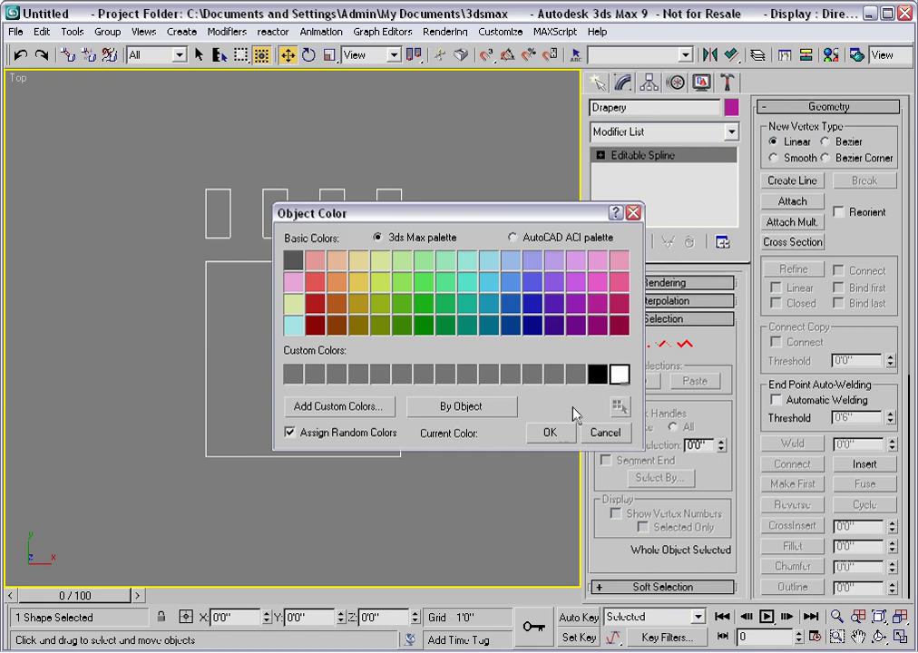
{"action": "left_click", "coordinate": [555, 435]}
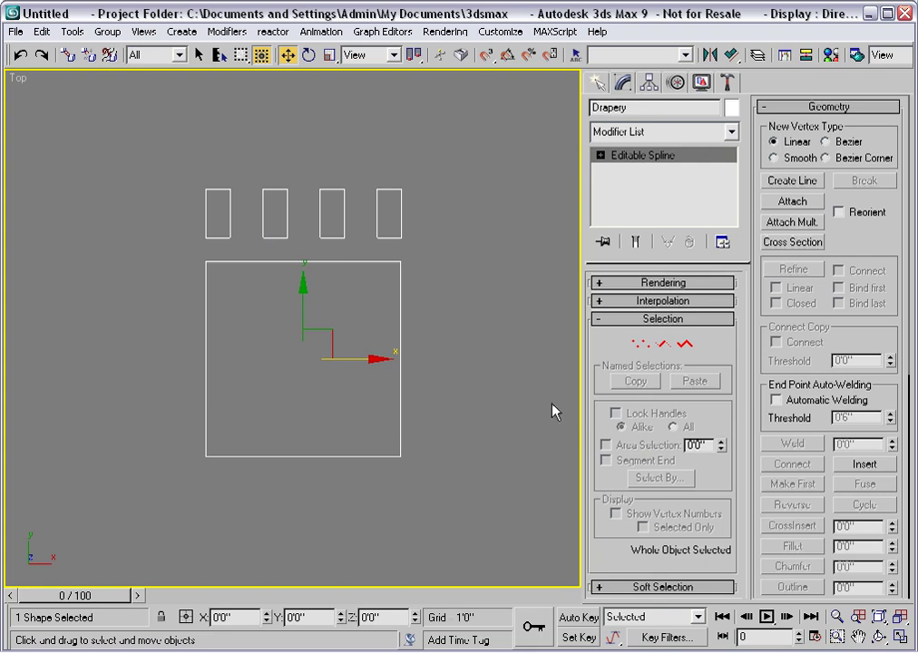
Select the large square at Spline sub-object level, clear the selection and switch to Vertex level.
{"action": "left_click", "coordinate": [685, 344]}
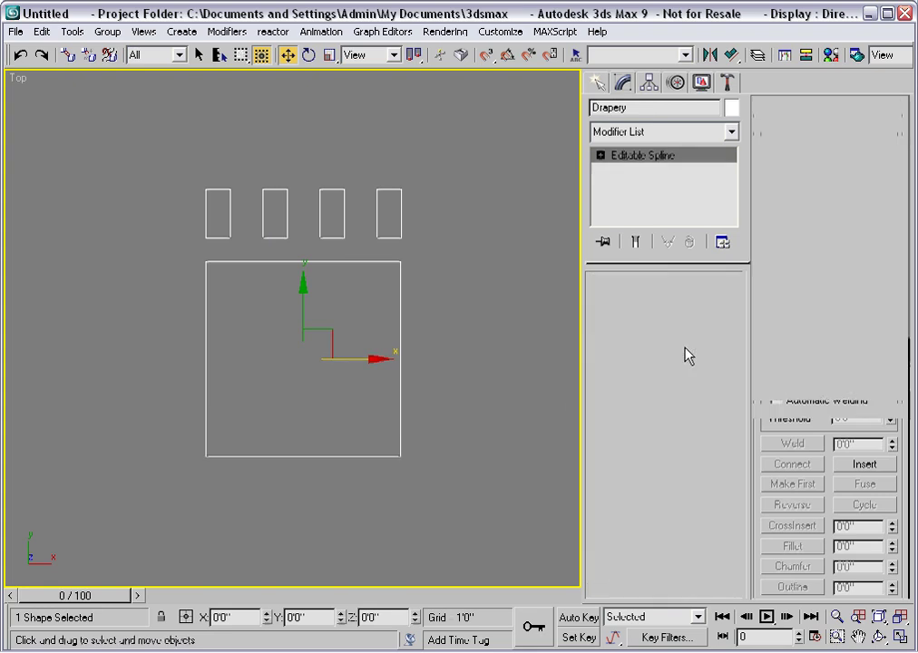
{"action": "left_click", "coordinate": [402, 303]}
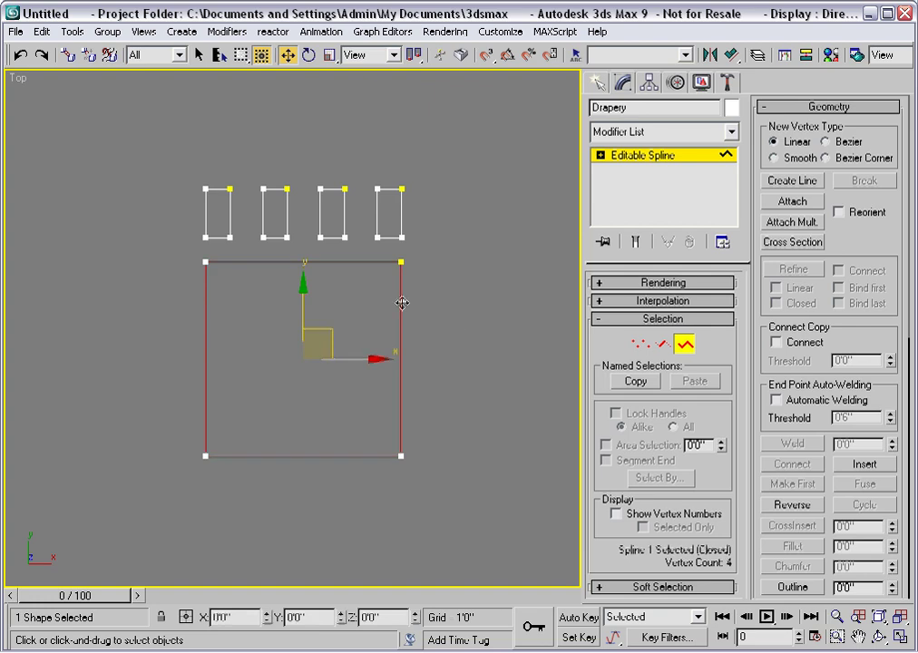
{"action": "left_click", "coordinate": [456, 324]}
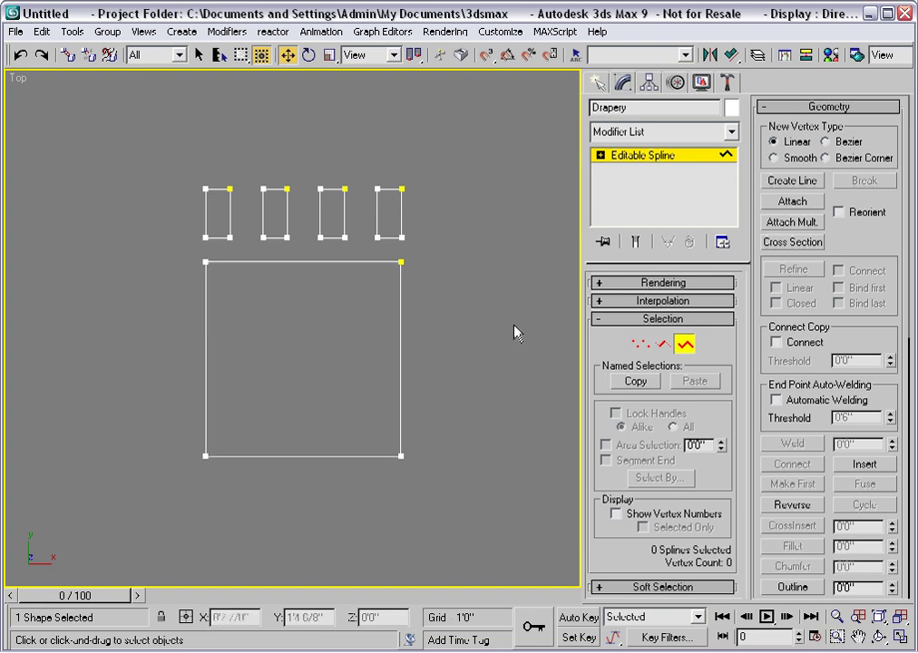
{"action": "left_click", "coordinate": [641, 343]}
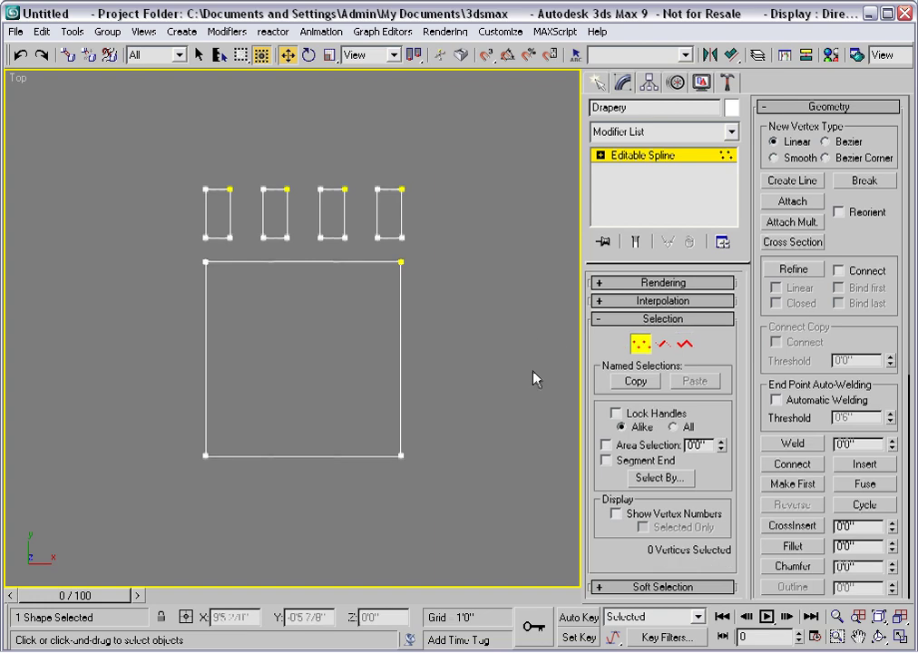
Break all vertices of the Drapery shape and check the square's right and top edges at Spline level.
{"action": "key", "text": "ctrl+a"}
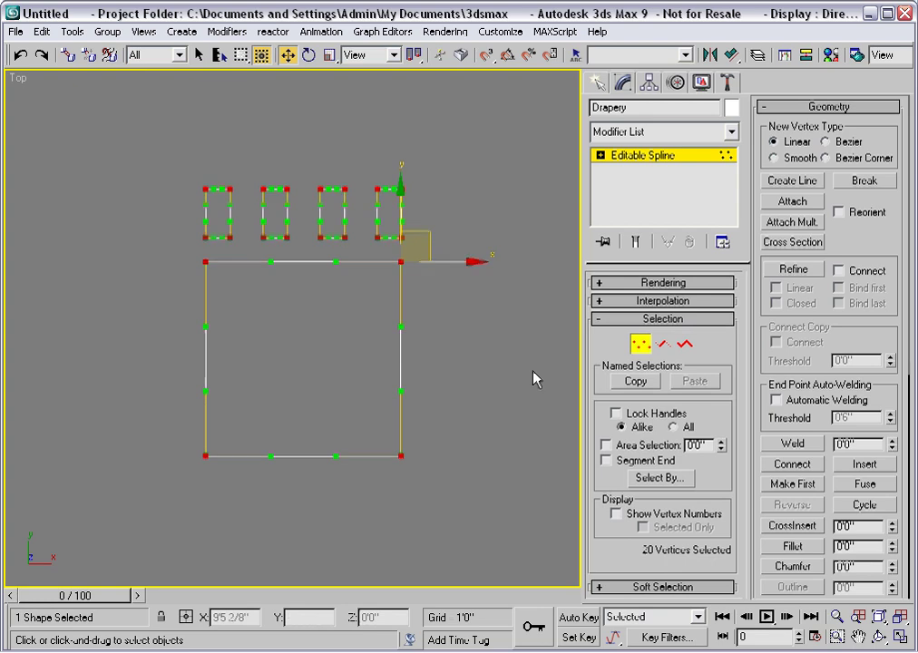
{"action": "left_click", "coordinate": [860, 182]}
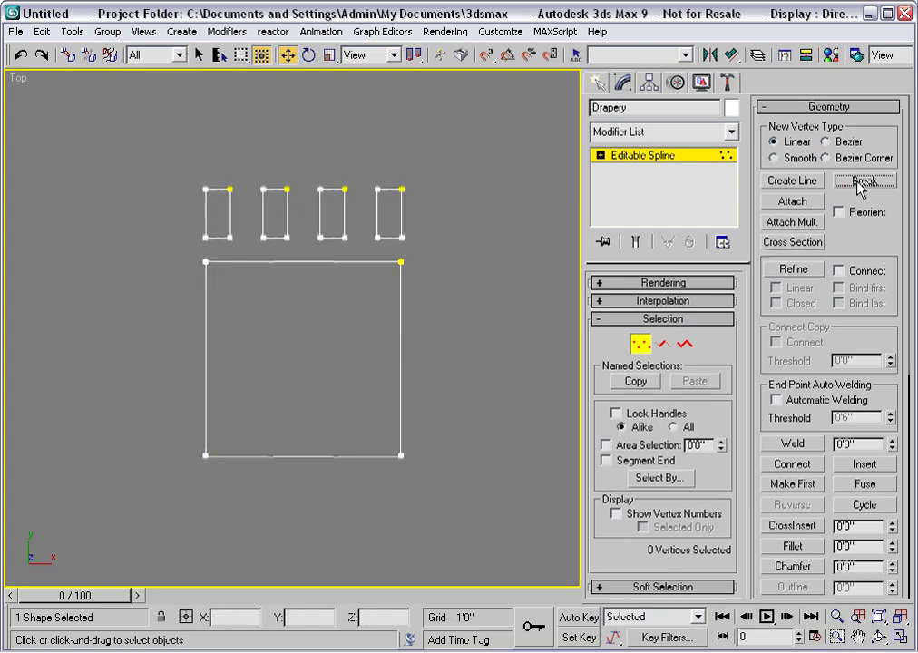
{"action": "left_click", "coordinate": [684, 345]}
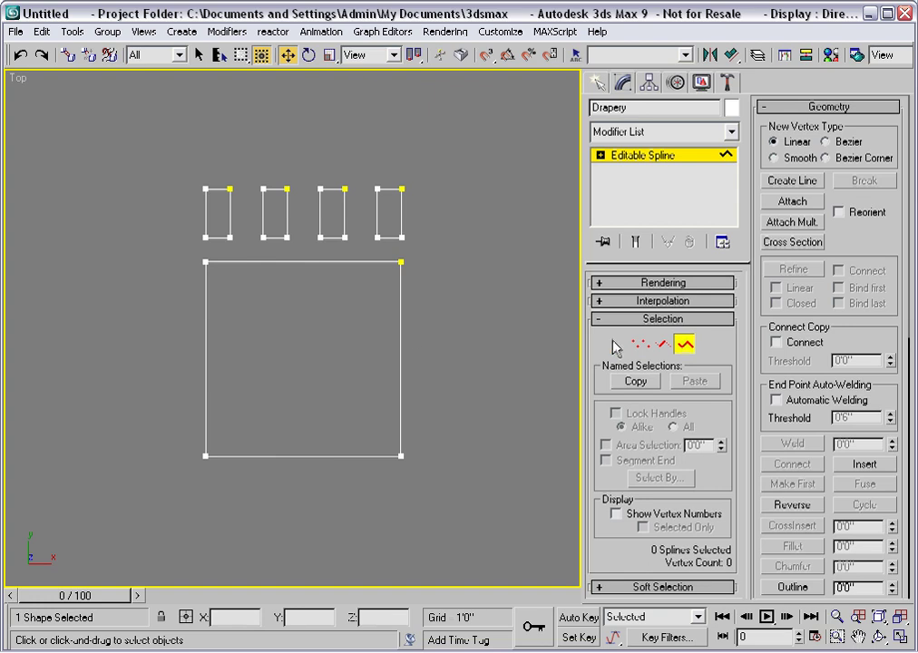
{"action": "left_click", "coordinate": [401, 325]}
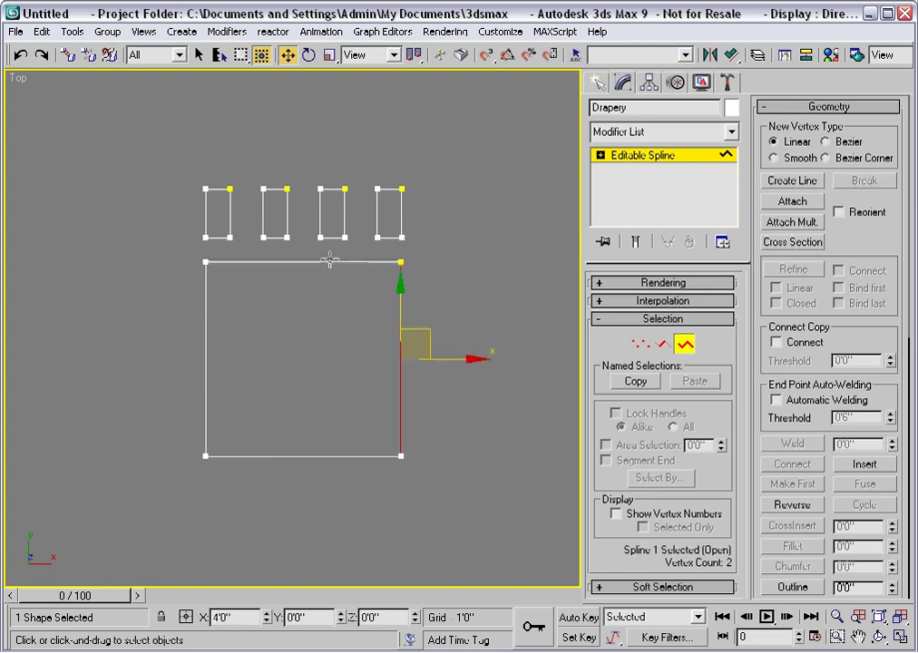
{"action": "left_click", "coordinate": [327, 261]}
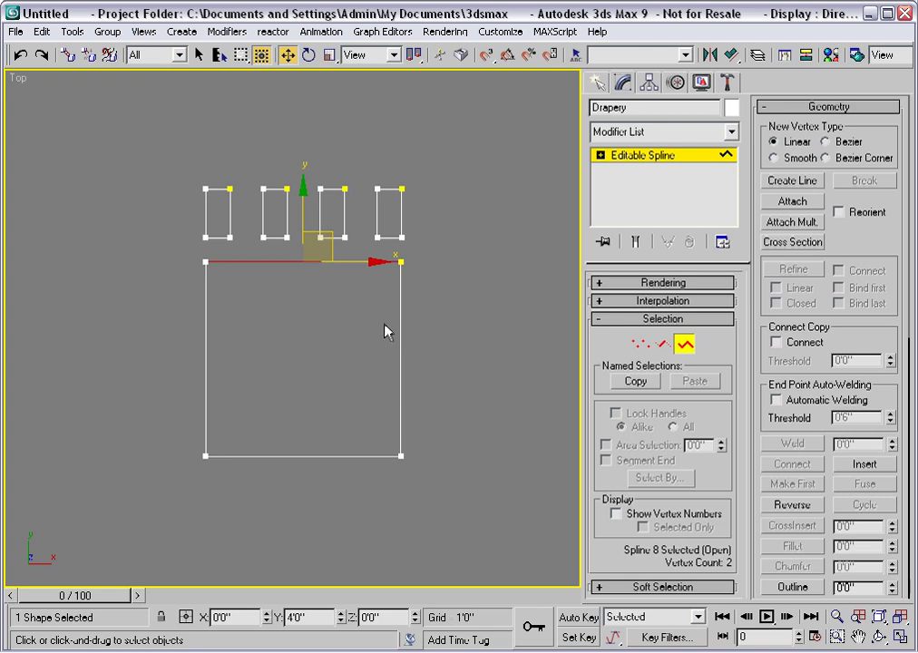
Divide the large square's top segment with 6 evenly spaced vertices and check the divided edge at Spline level.
{"action": "left_click_drag", "start_coordinate": [764, 421], "coordinate": [736, 80]}
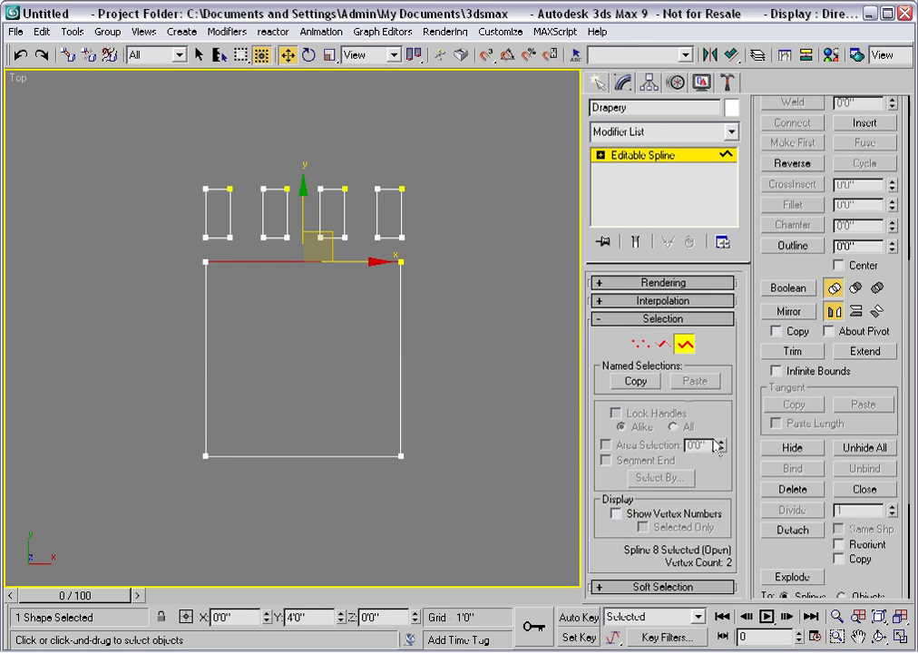
{"action": "left_click", "coordinate": [659, 350]}
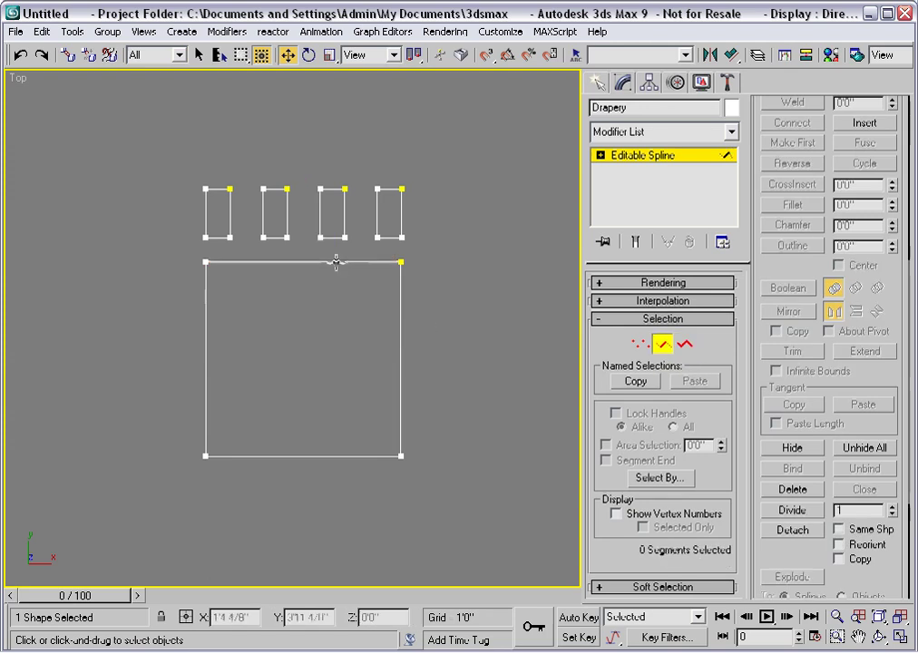
{"action": "left_click", "coordinate": [334, 261]}
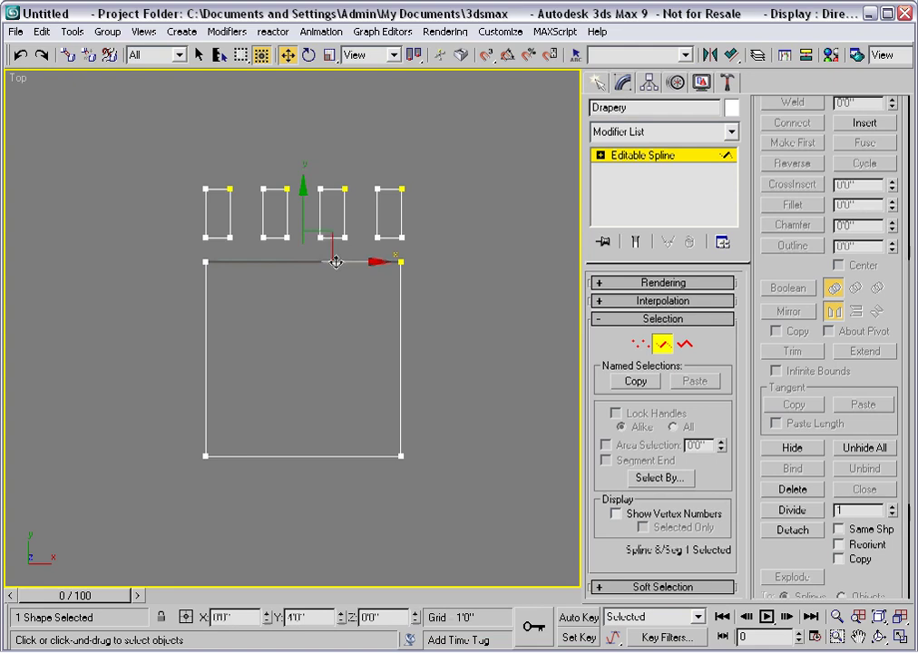
{"action": "left_click", "coordinate": [891, 506]}
{"action": "left_click", "coordinate": [891, 506]}
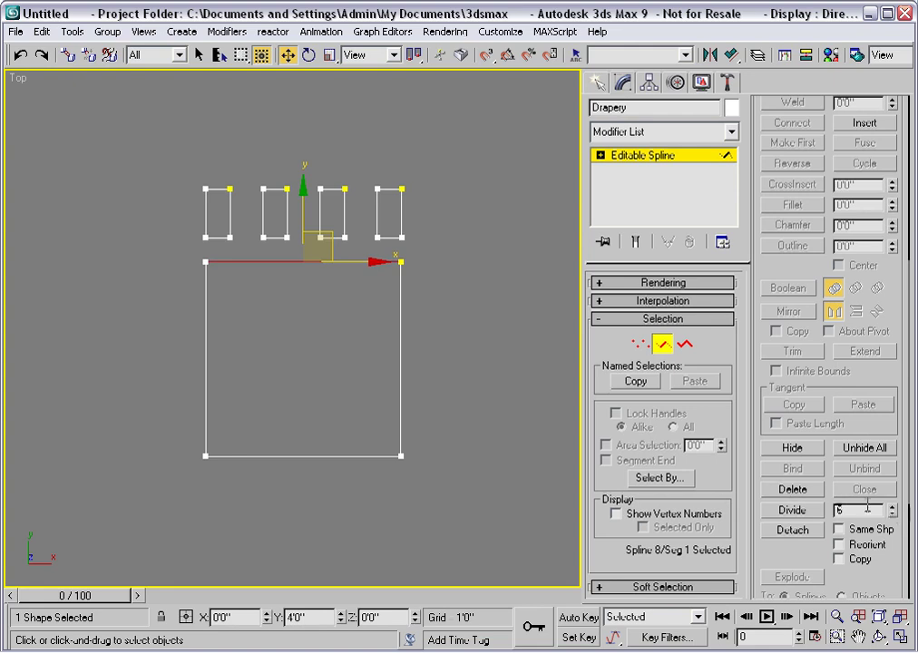
{"action": "left_click", "coordinate": [801, 511]}
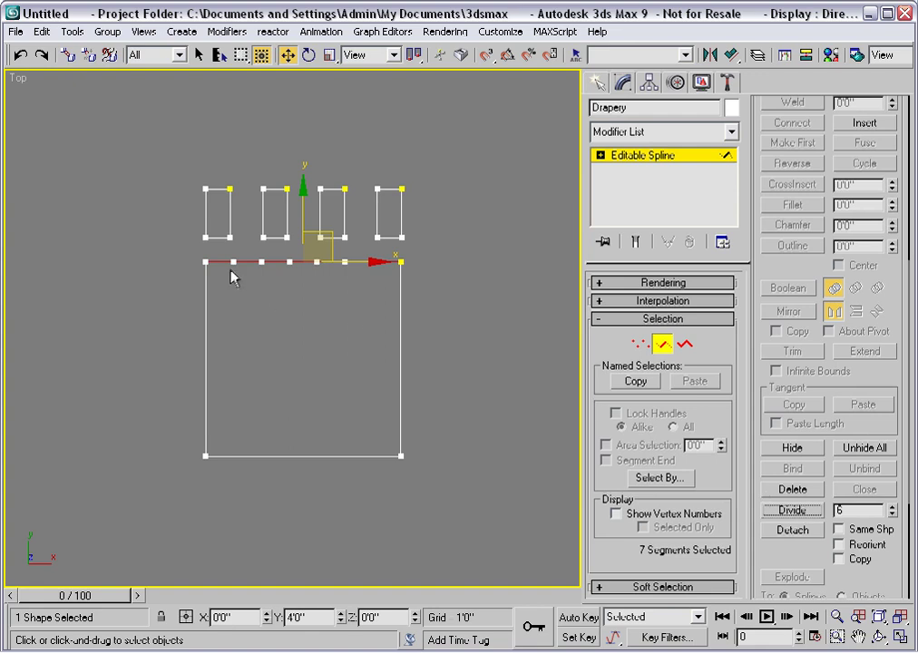
{"action": "left_click", "coordinate": [370, 319]}
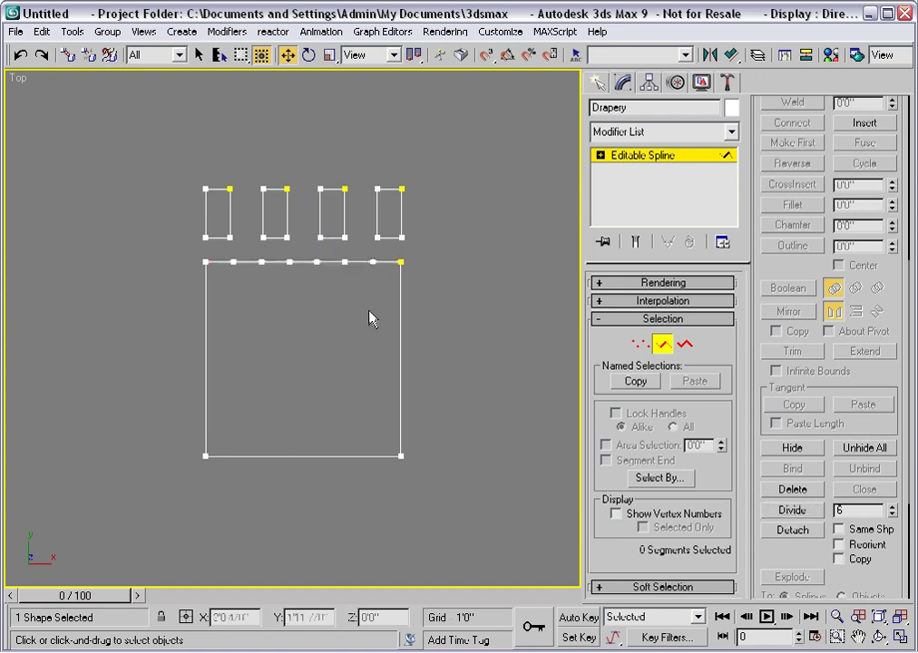
{"action": "left_click", "coordinate": [686, 347]}
{"action": "left_click", "coordinate": [303, 299]}
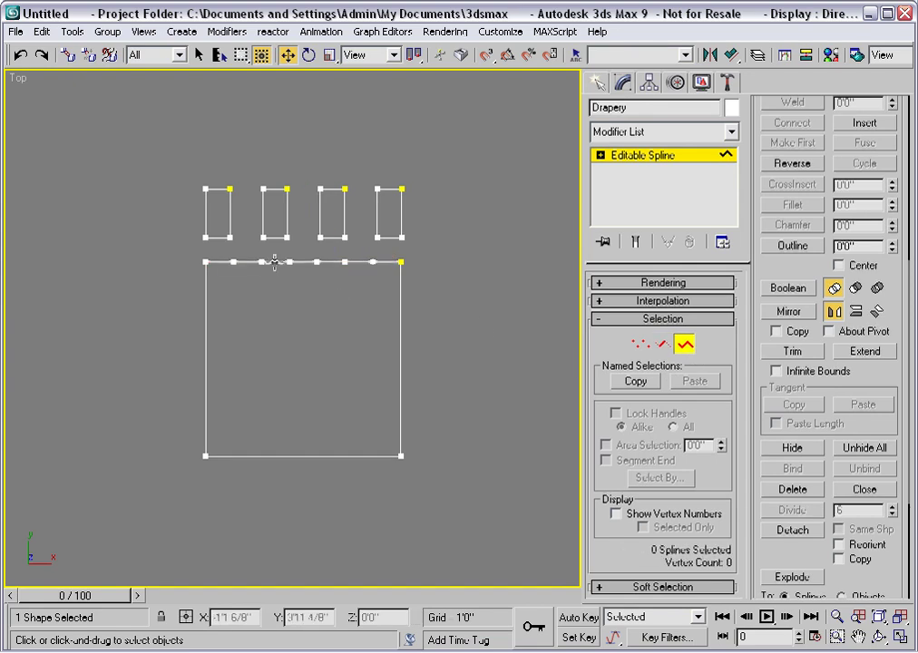
{"action": "left_click", "coordinate": [274, 263]}
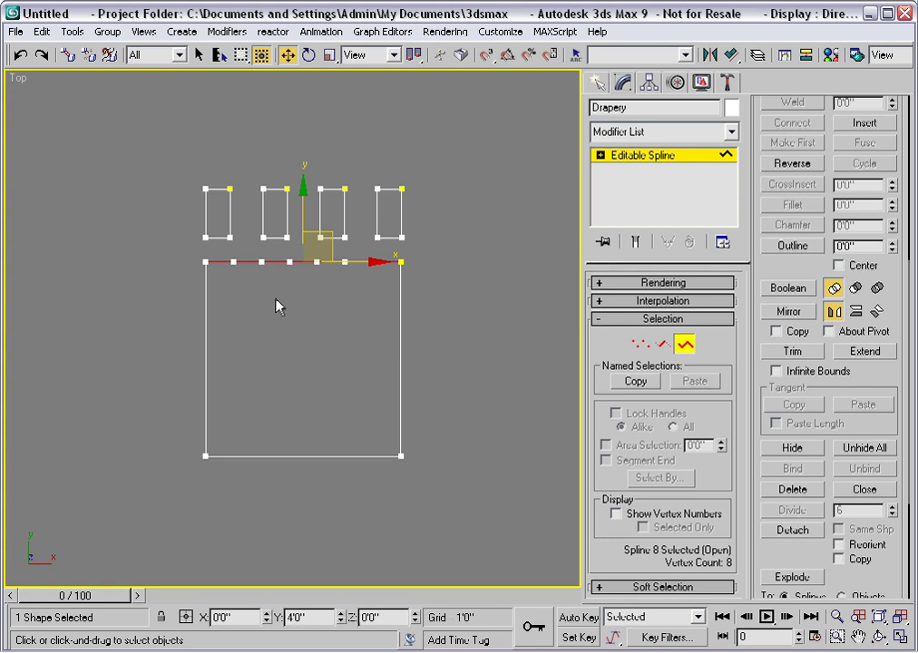
Break all vertices along the large square's top edge at Vertex level.
{"action": "left_click", "coordinate": [640, 343]}
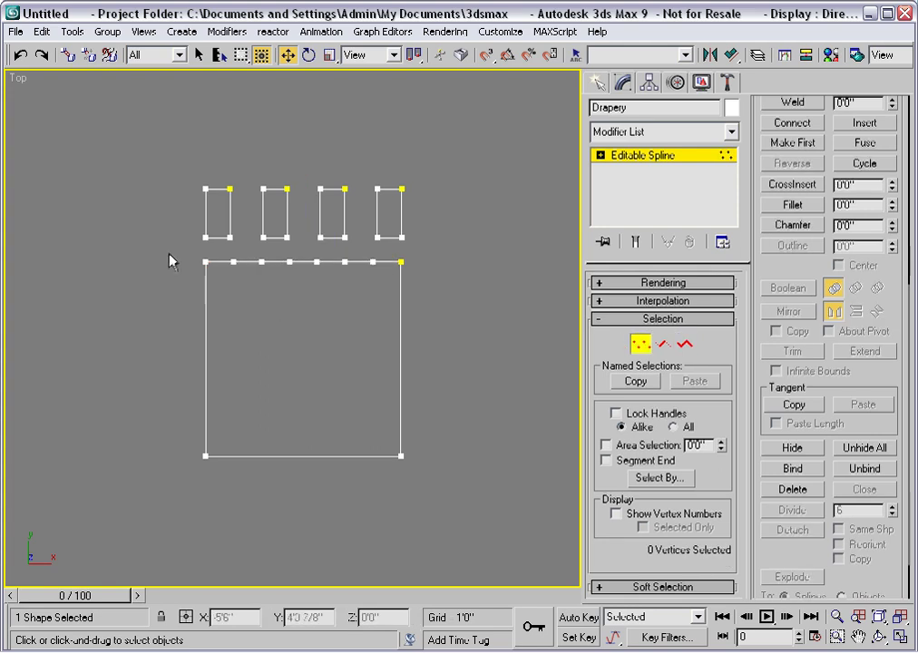
{"action": "left_click_drag", "start_coordinate": [169, 249], "coordinate": [422, 293]}
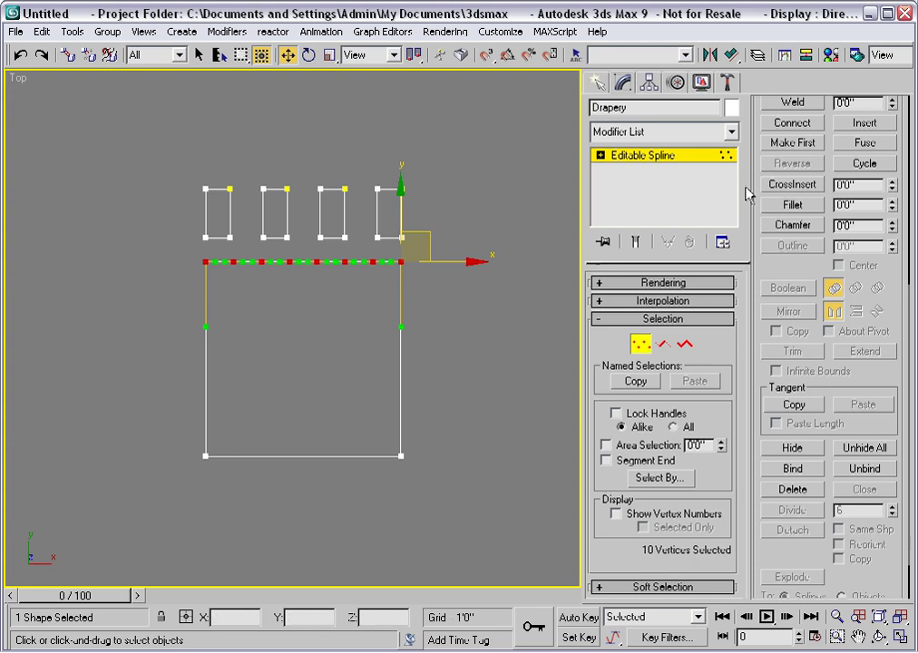
{"action": "left_click_drag", "start_coordinate": [753, 159], "coordinate": [780, 411]}
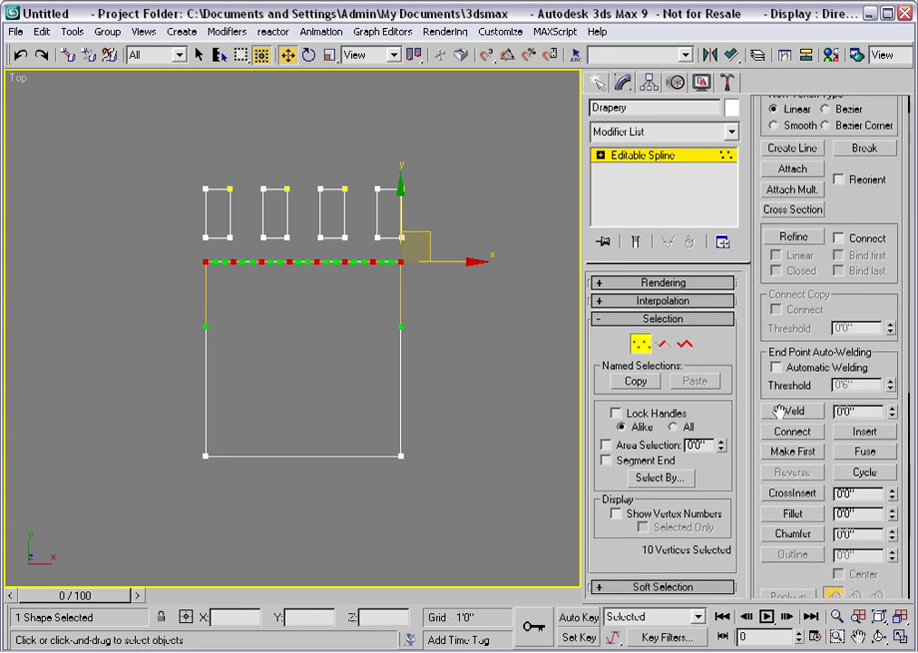
{"action": "left_click", "coordinate": [868, 151]}
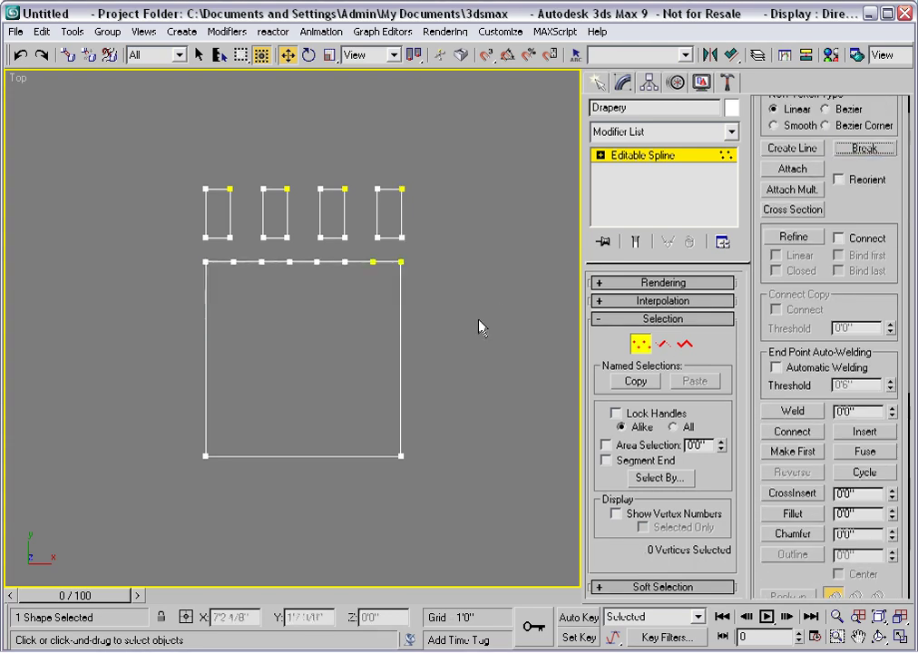
Check the separate pieces of the square's top edge at Spline level, clear the selection and leave sub-object mode.
{"action": "left_click", "coordinate": [685, 344]}
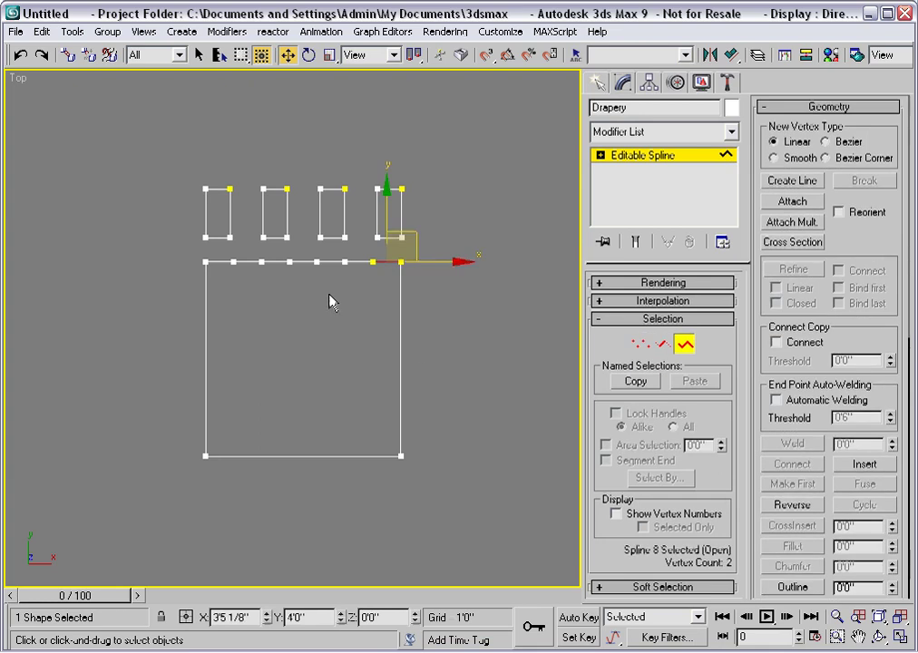
{"action": "left_click", "coordinate": [331, 297]}
{"action": "left_click", "coordinate": [328, 262]}
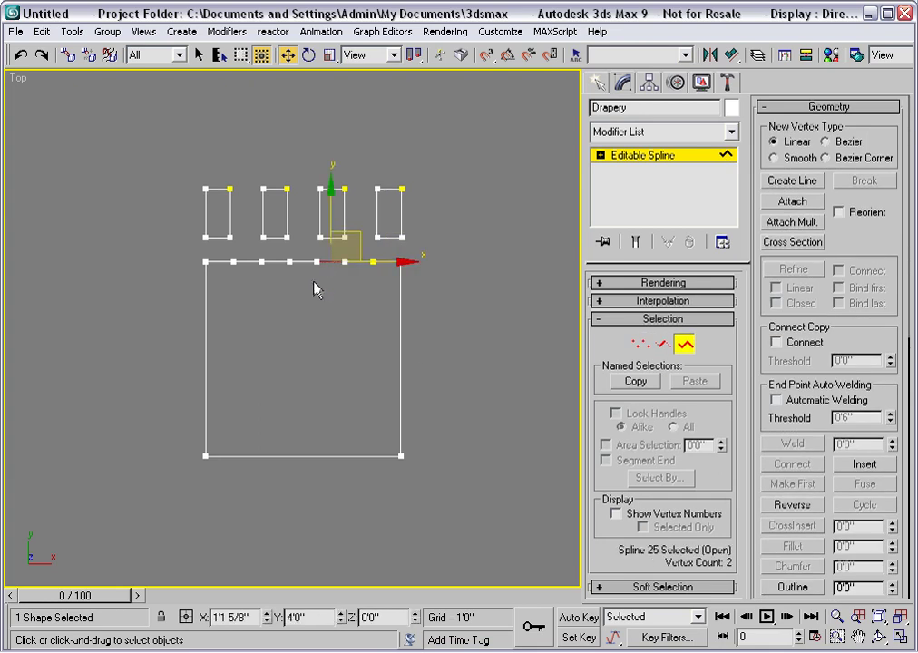
{"action": "left_click", "coordinate": [302, 263]}
{"action": "left_click", "coordinate": [303, 288]}
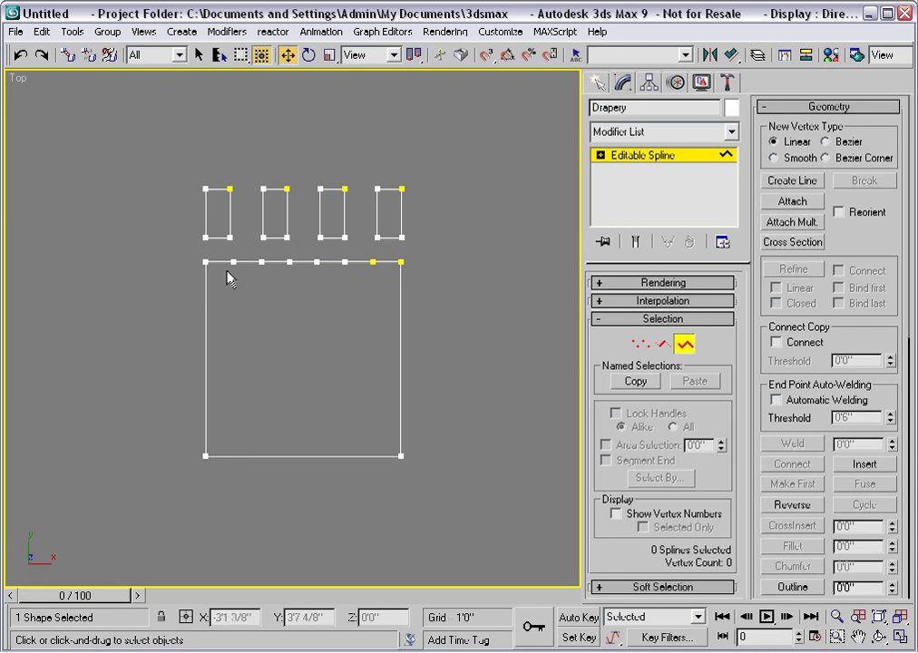
{"action": "left_click", "coordinate": [685, 345]}
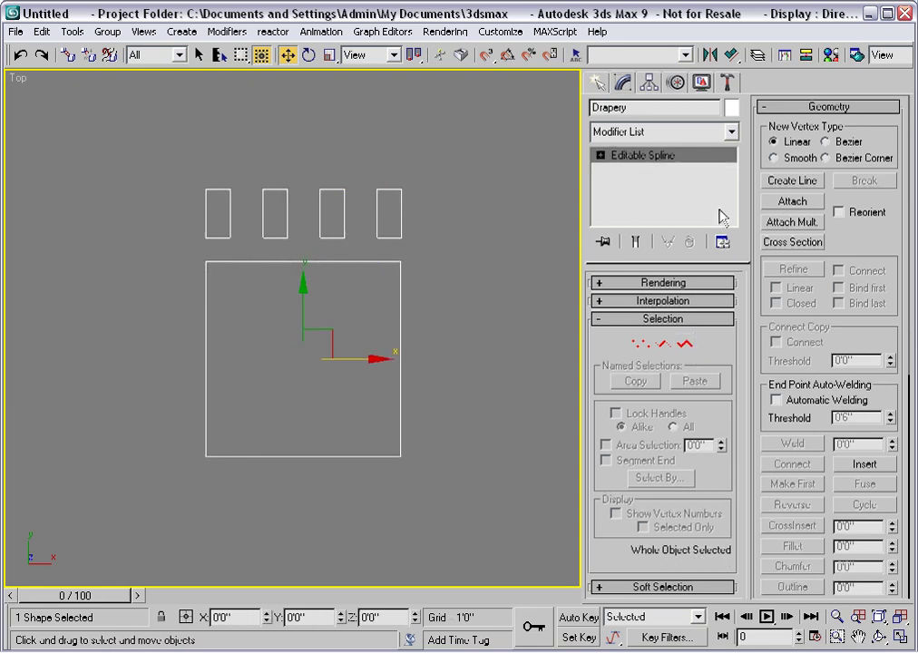
Add a Garment Maker modifier to Drapery with a density of 0.308 and the Arranged Panels display.
{"action": "left_click", "coordinate": [731, 132]}
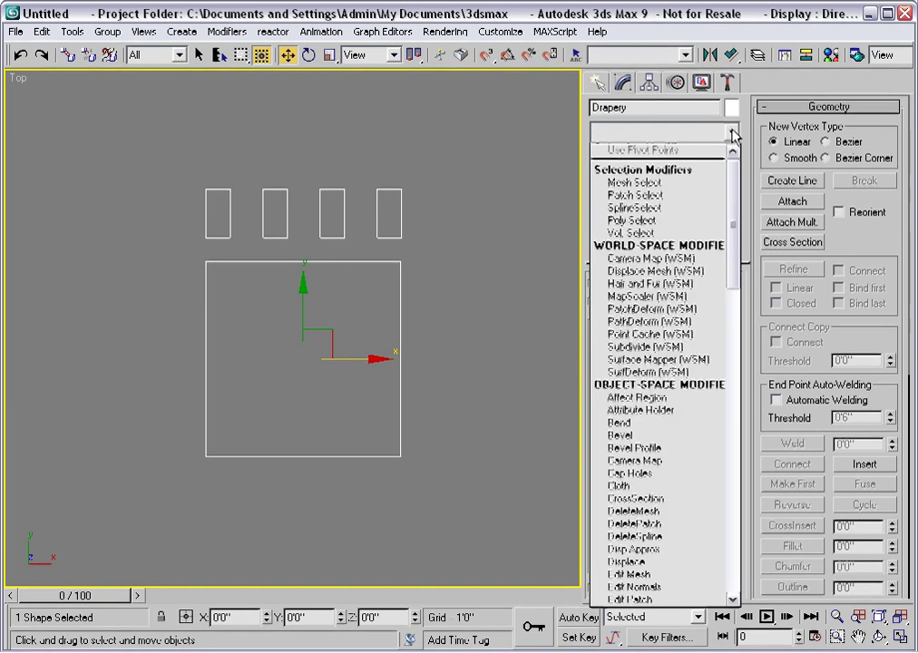
{"action": "left_click_drag", "start_coordinate": [735, 189], "coordinate": [736, 274]}
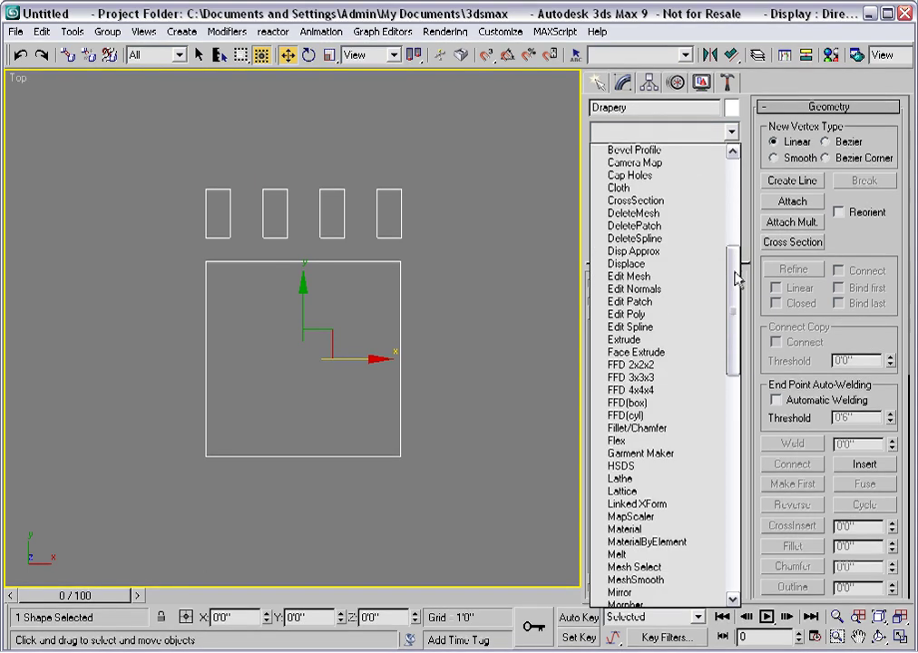
{"action": "left_click", "coordinate": [645, 456]}
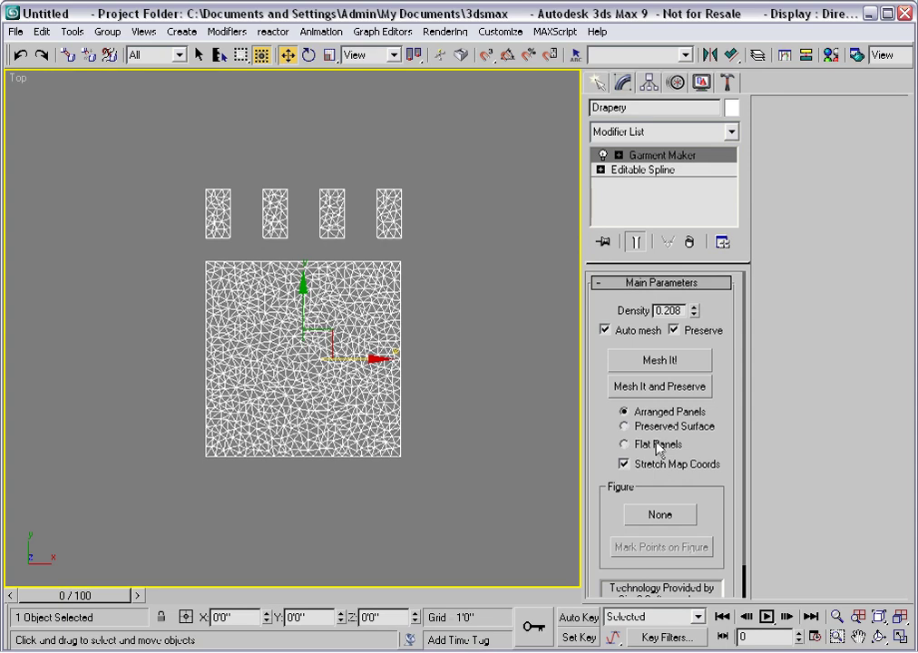
{"action": "left_click", "coordinate": [695, 308]}
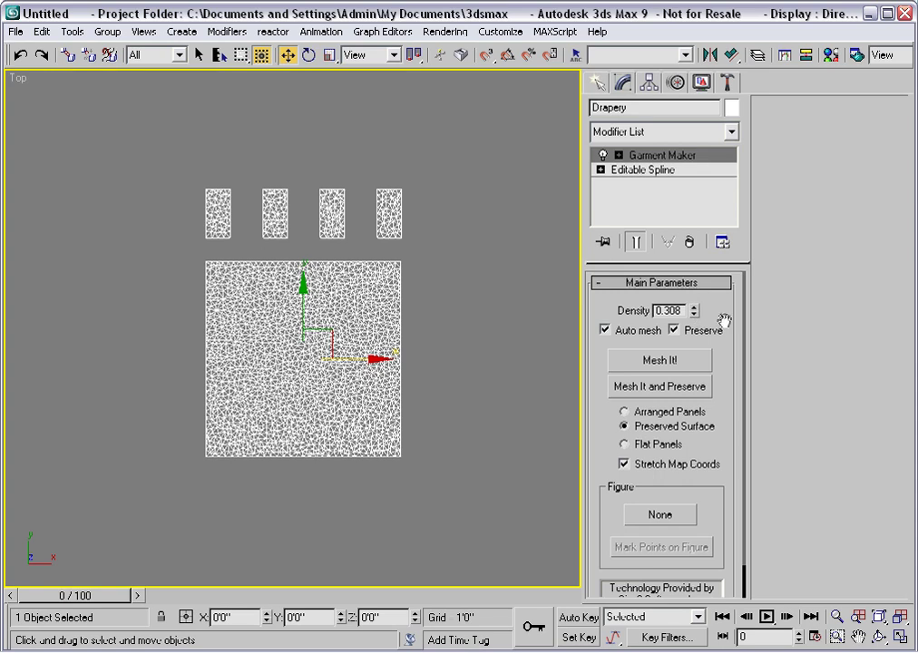
{"action": "left_click", "coordinate": [623, 412]}
Switch to a Perspective view without the grid and place the large square panel at Front Center at Panels level.
{"action": "left_click", "coordinate": [617, 156]}
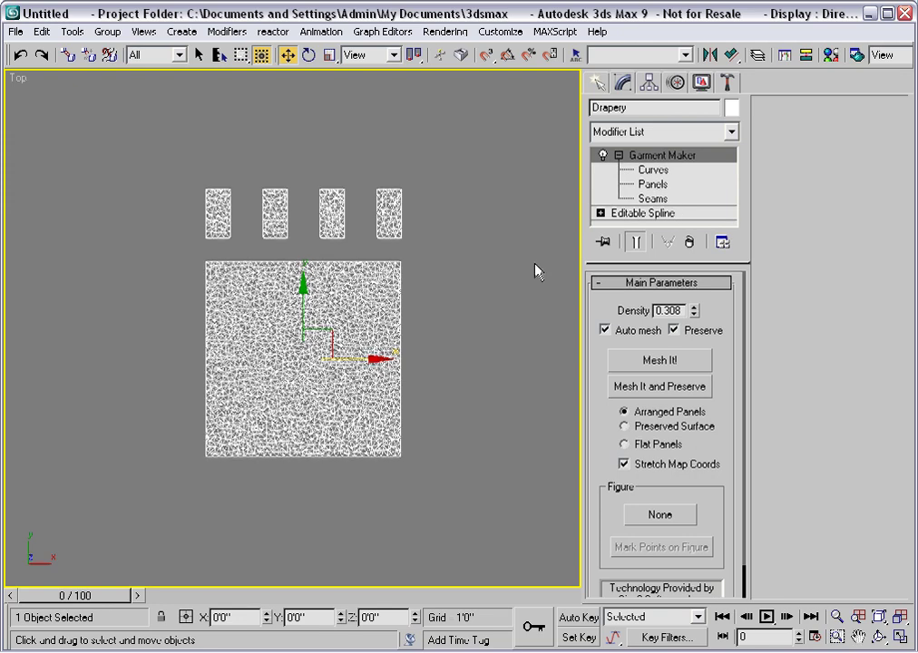
{"action": "key", "text": "p"}
{"action": "key", "text": "g"}
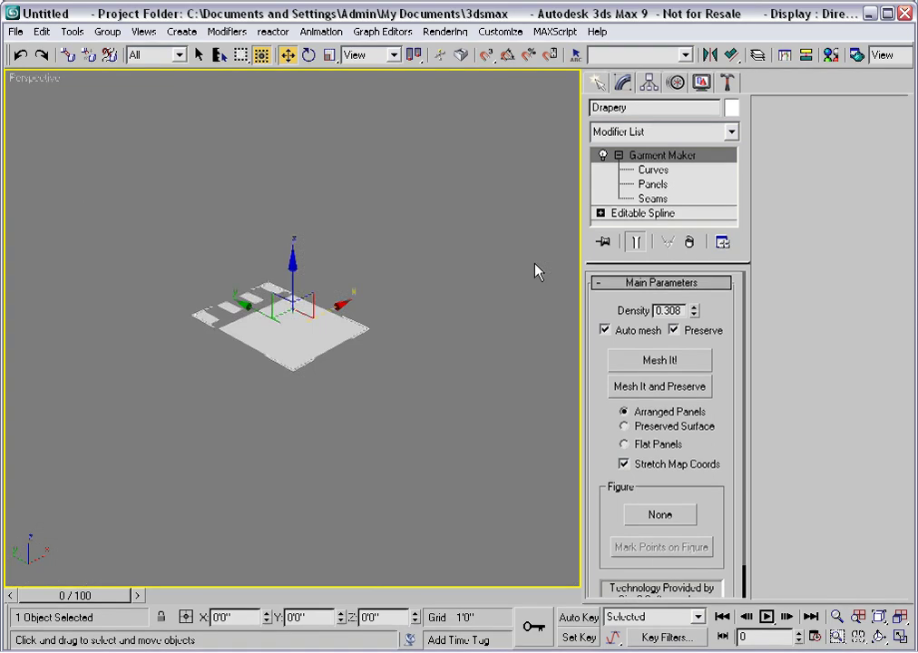
{"action": "scroll", "coordinate": [535, 270], "scroll_direction": "up", "scroll_amount": 2}
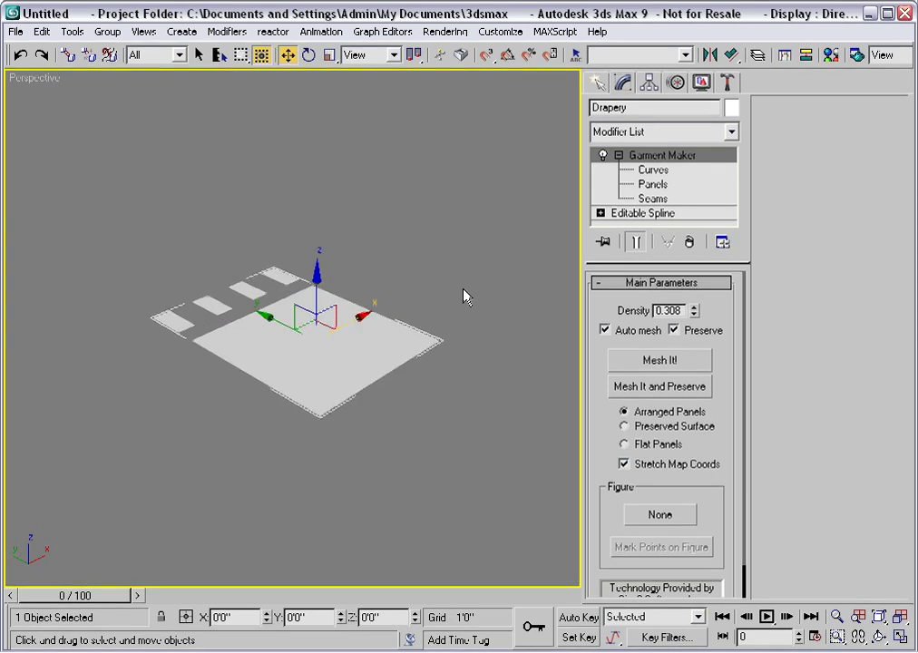
{"action": "scroll", "coordinate": [457, 297], "scroll_direction": "up", "scroll_amount": 3}
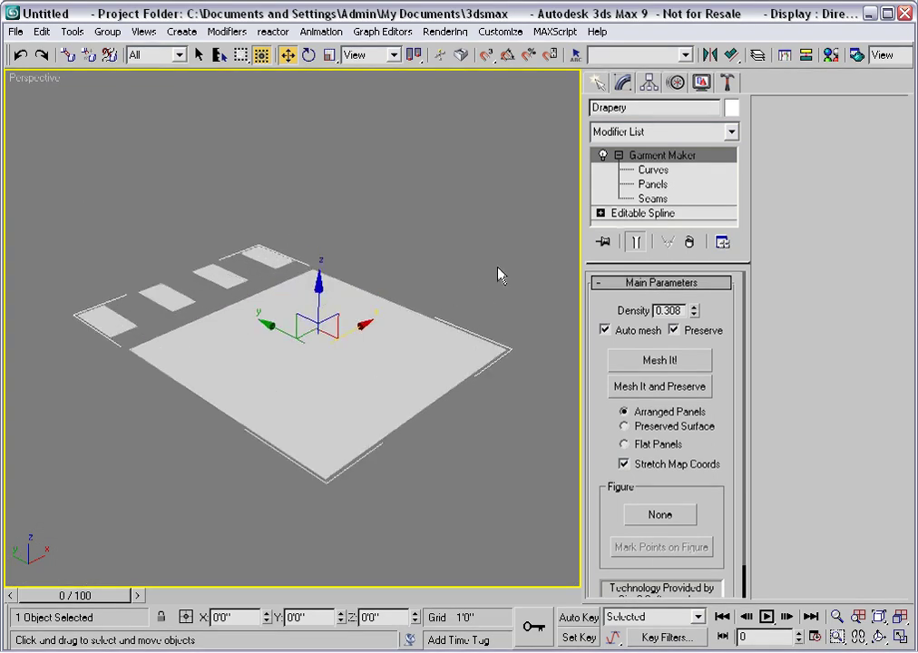
{"action": "left_click", "coordinate": [650, 184]}
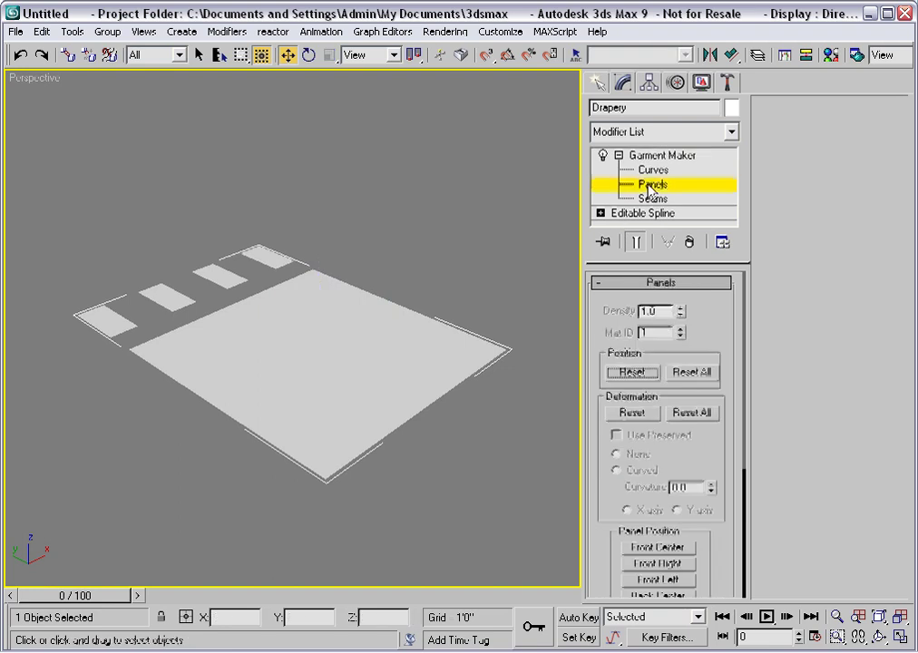
{"action": "left_click", "coordinate": [302, 334]}
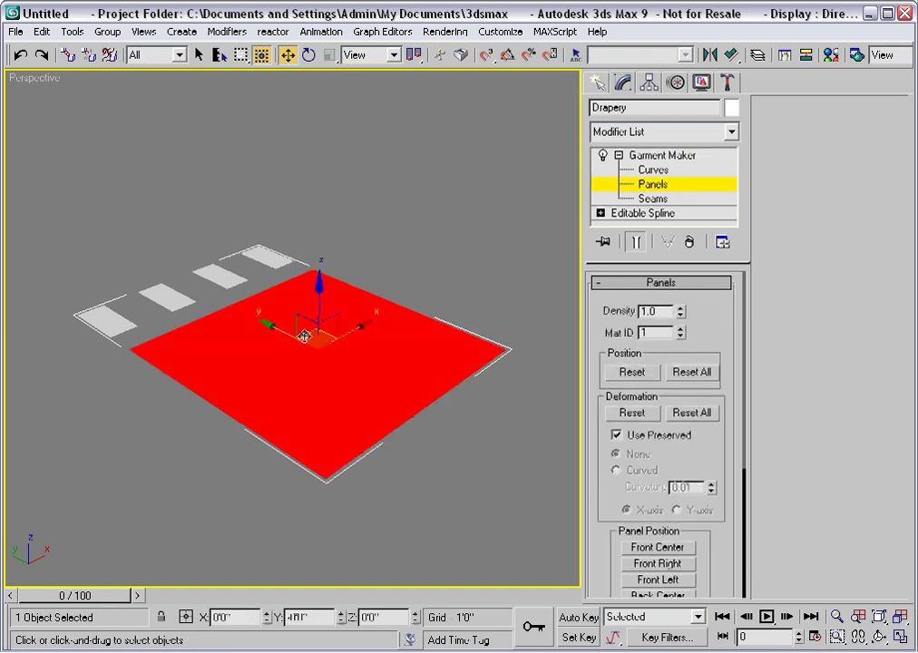
{"action": "scroll", "coordinate": [635, 460], "scroll_direction": "down", "scroll_amount": 3}
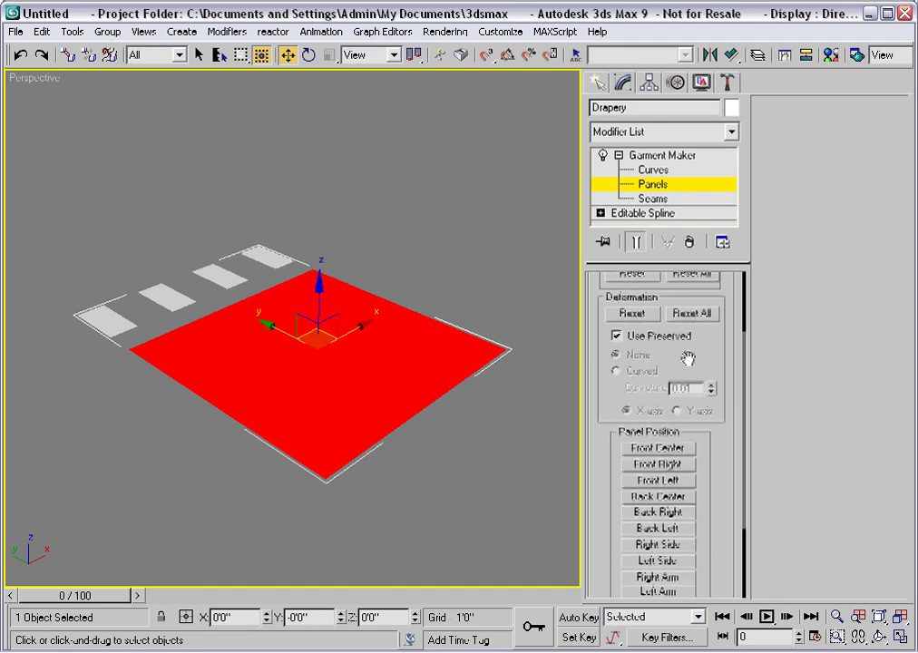
{"action": "left_click", "coordinate": [654, 448]}
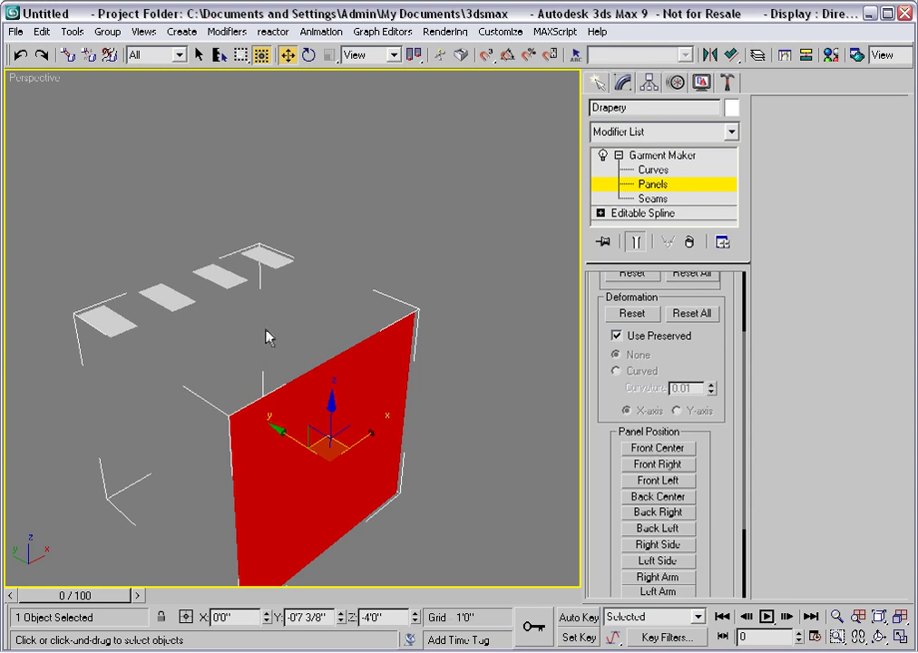
Select the four small panels and move them along the Y axis above the top edge of the large upright panel.
{"action": "left_click_drag", "start_coordinate": [317, 347], "coordinate": [41, 205]}
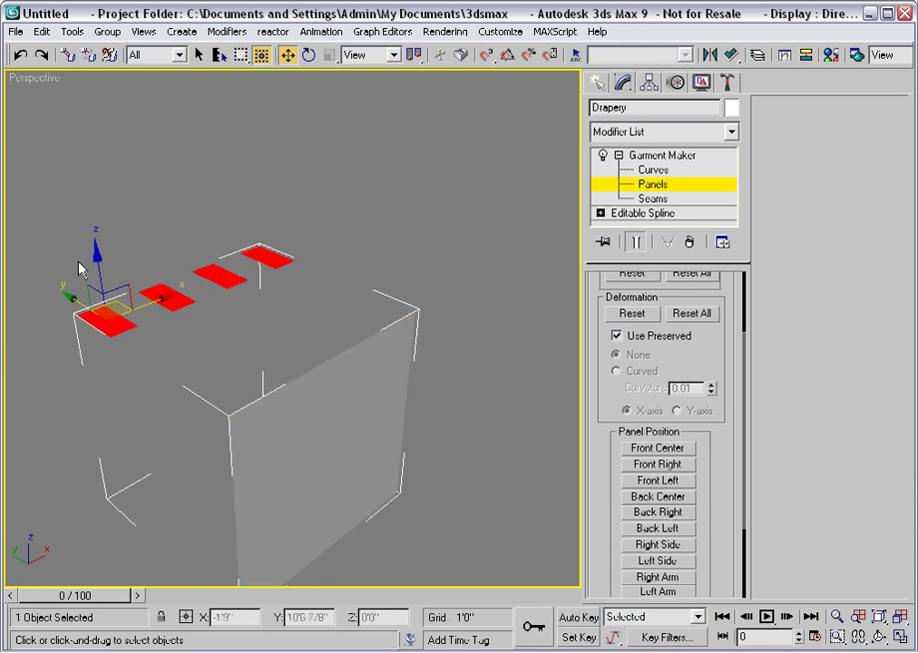
{"action": "left_click_drag", "start_coordinate": [75, 295], "coordinate": [232, 330]}
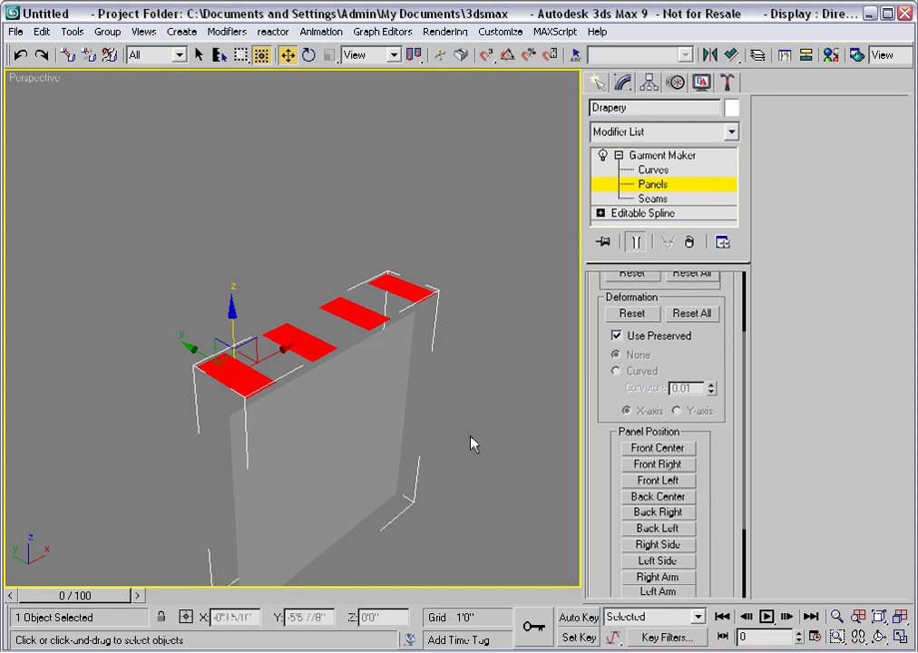
Turn off the preserved deformation and curve the four small panels around the Y-axis with a curvature of -2.39.
{"action": "left_click_drag", "start_coordinate": [686, 348], "coordinate": [689, 395]}
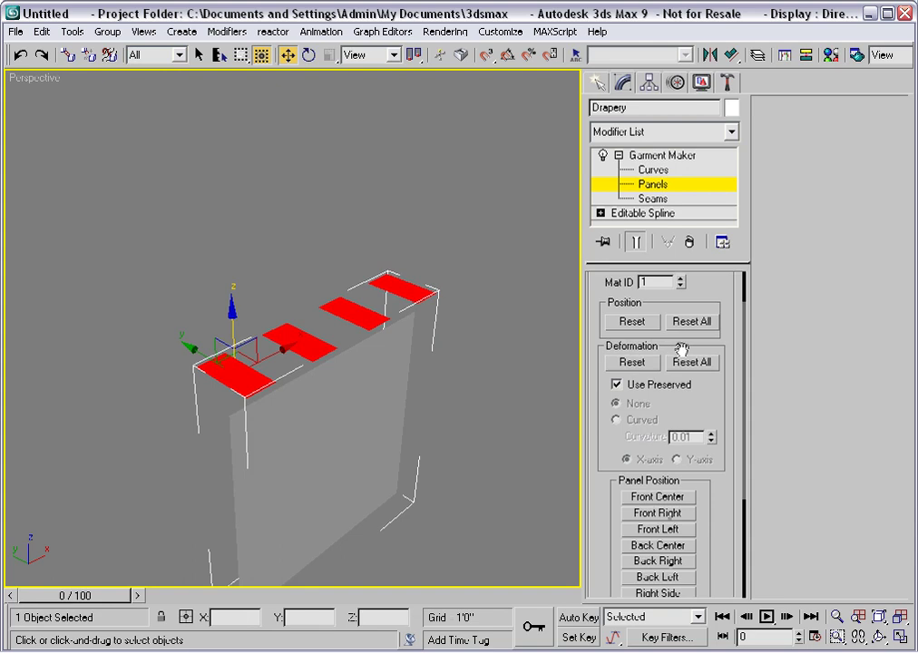
{"action": "left_click", "coordinate": [617, 385]}
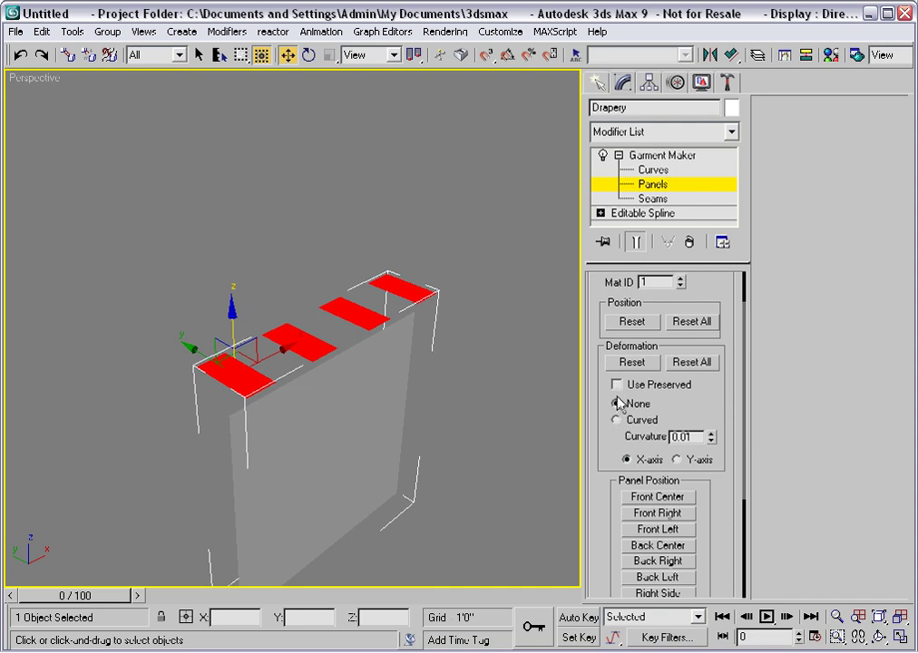
{"action": "left_click", "coordinate": [618, 420]}
{"action": "left_click_drag", "start_coordinate": [711, 437], "coordinate": [706, 411]}
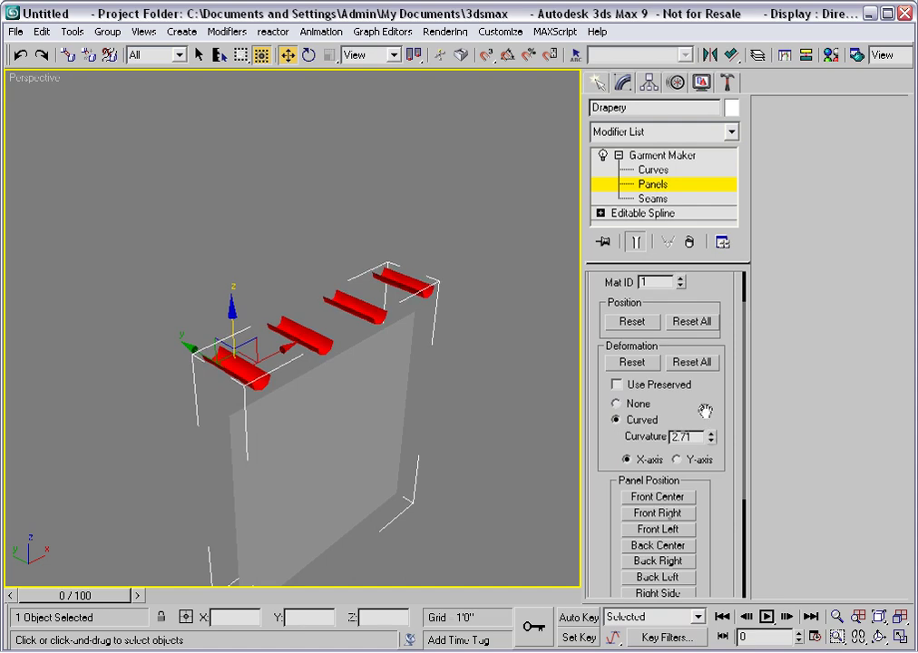
{"action": "left_click", "coordinate": [676, 460]}
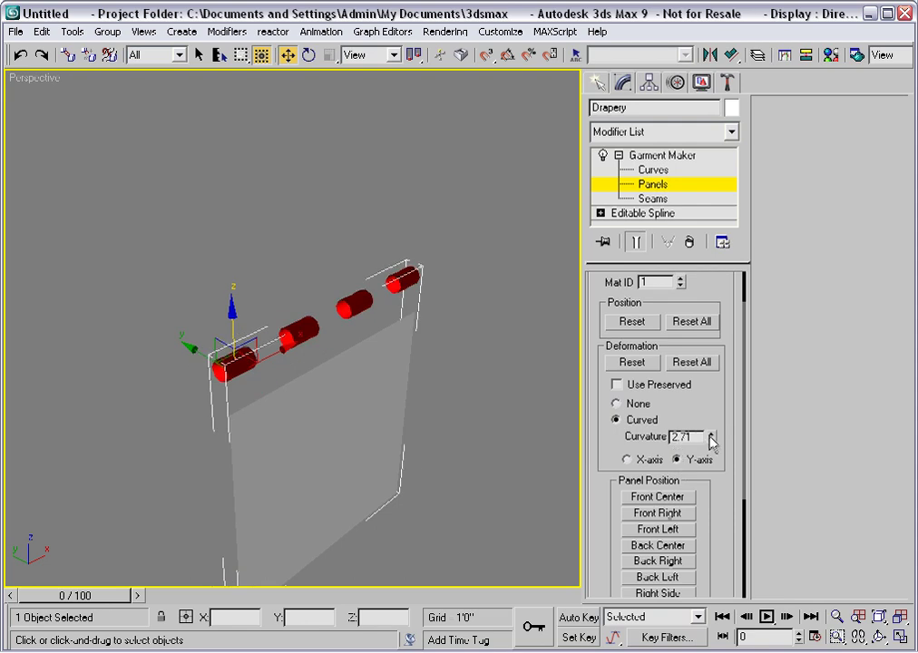
{"action": "left_click_drag", "start_coordinate": [711, 440], "coordinate": [706, 482]}
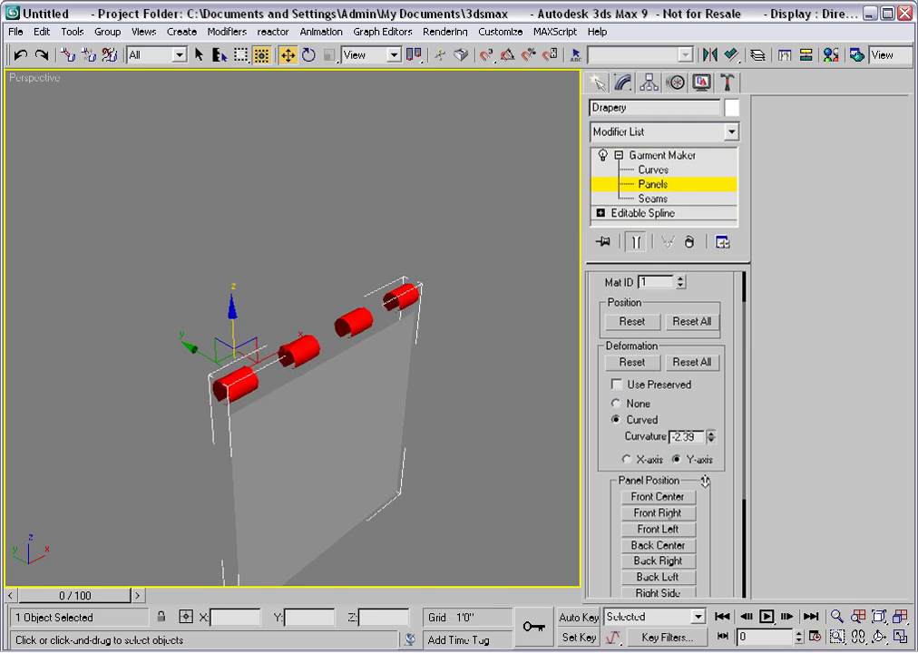
Display the mesh edges and, in the Left view, move the four curled panels so their open edges meet the large panel's top edge.
{"action": "middle_click_drag", "start_coordinate": [358, 361], "coordinate": [354, 313]}
{"action": "scroll", "coordinate": [355, 312], "scroll_direction": "up", "scroll_amount": 2}
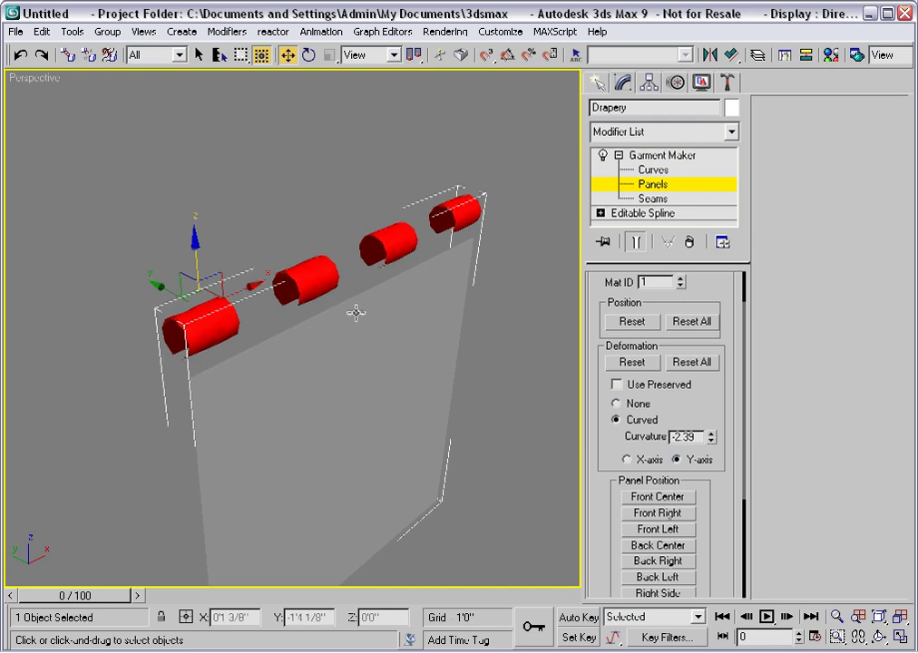
{"action": "left_click", "coordinate": [367, 273]}
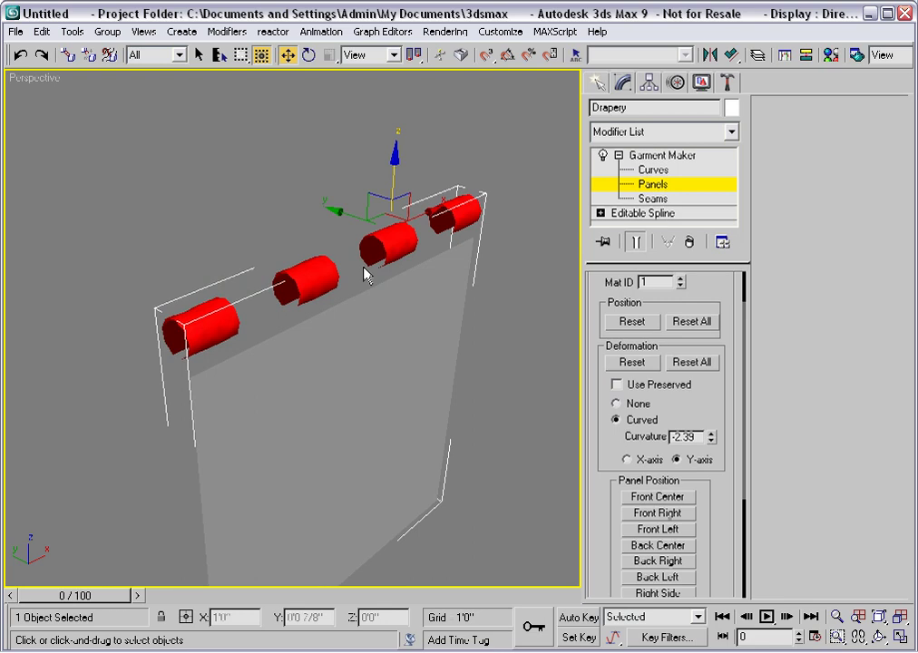
{"action": "key", "text": "F4"}
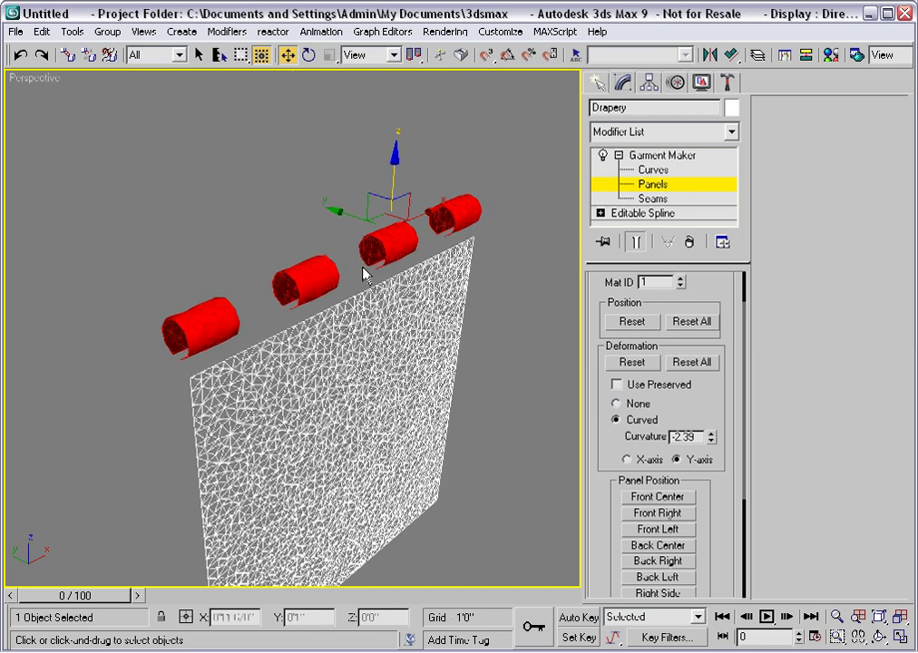
{"action": "key", "text": "l"}
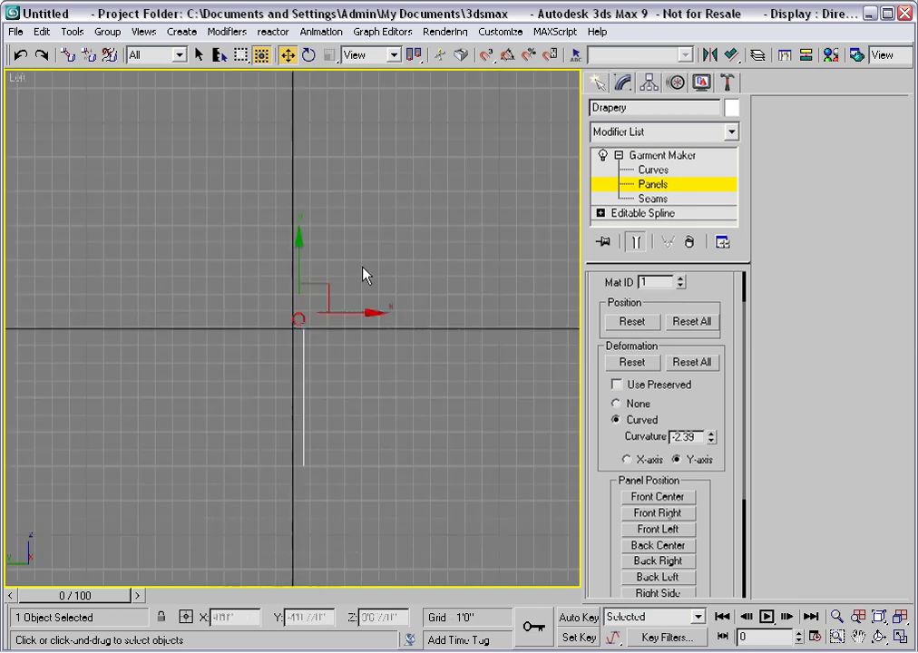
{"action": "key", "text": "z"}
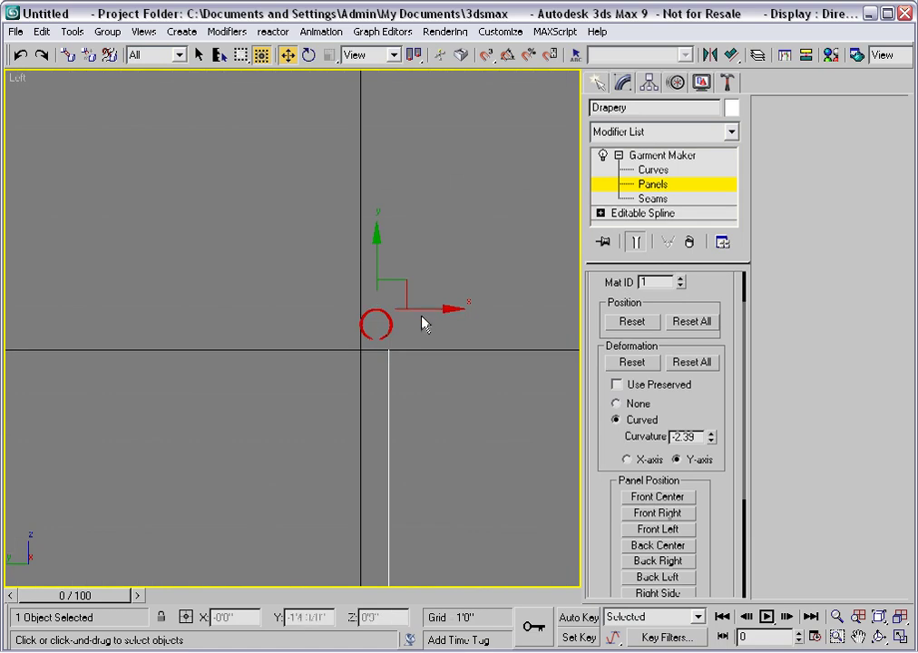
{"action": "left_click_drag", "start_coordinate": [418, 309], "coordinate": [430, 309]}
{"action": "left_click_drag", "start_coordinate": [385, 251], "coordinate": [386, 262]}
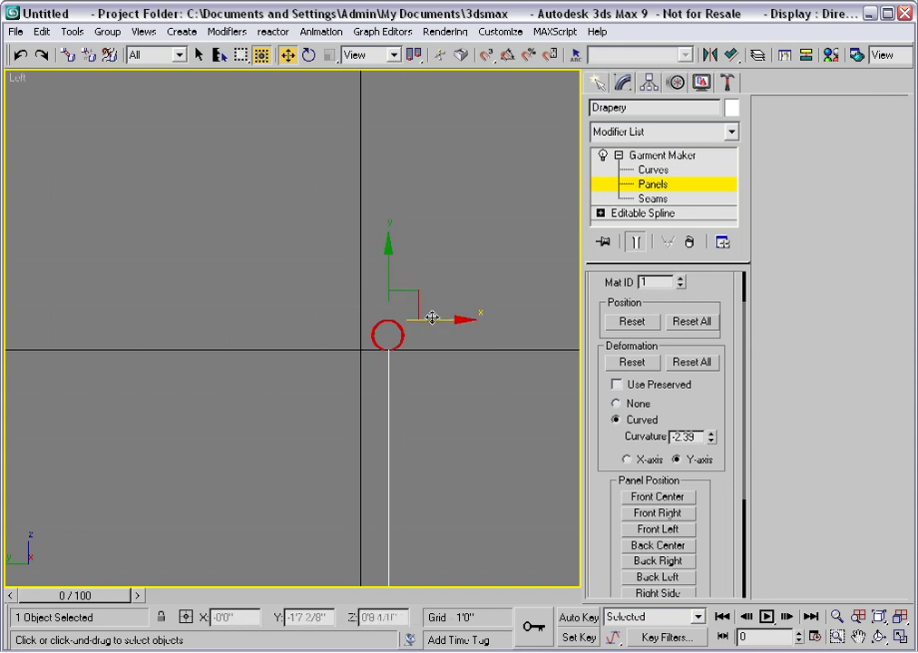
{"action": "left_click_drag", "start_coordinate": [432, 318], "coordinate": [433, 318]}
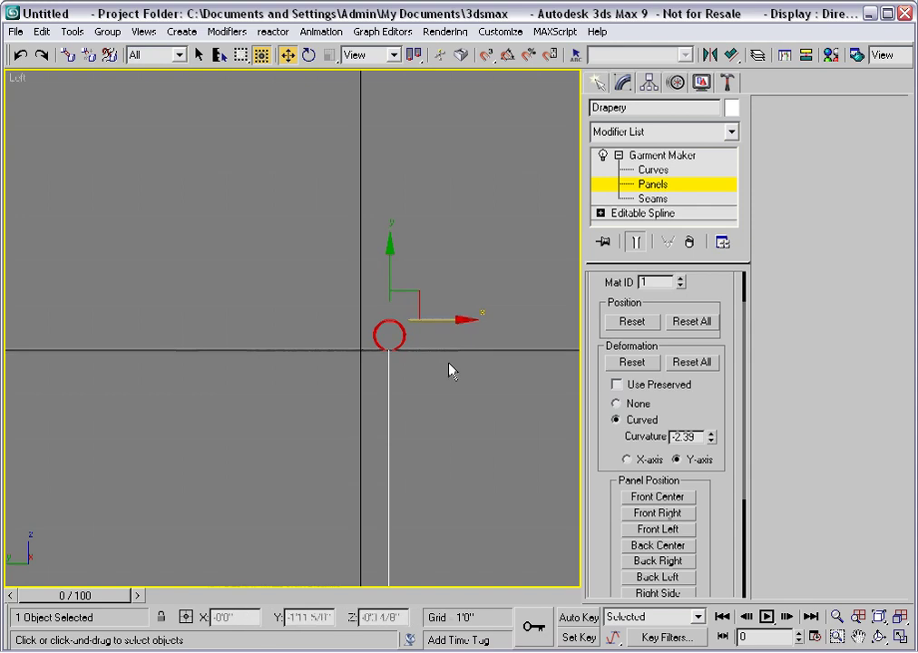
Return to the Perspective view, deselect the panels and switch Garment Maker to the Seams level near the first curled panel.
{"action": "key", "text": "p"}
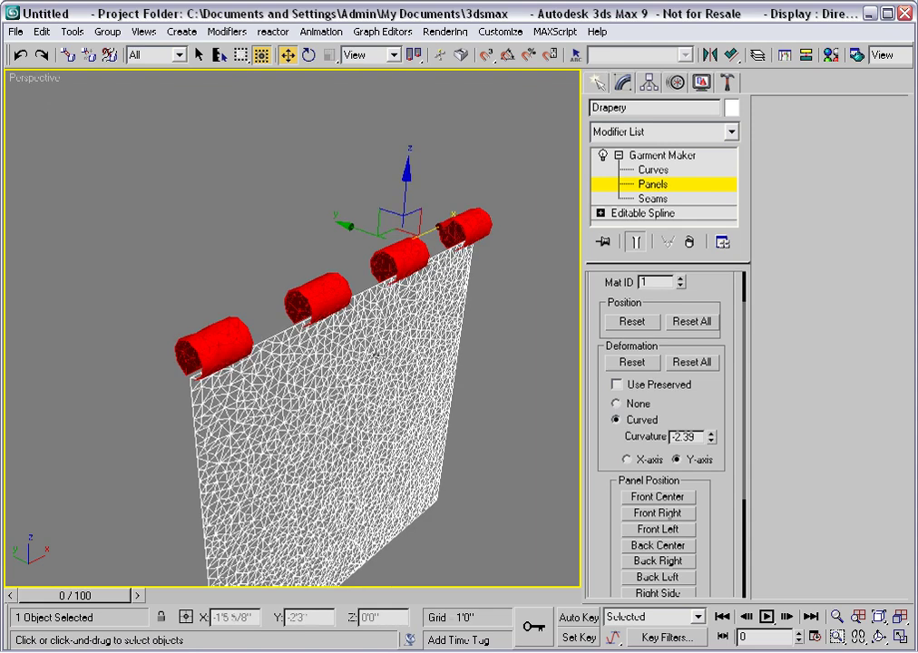
{"action": "left_click", "coordinate": [215, 288]}
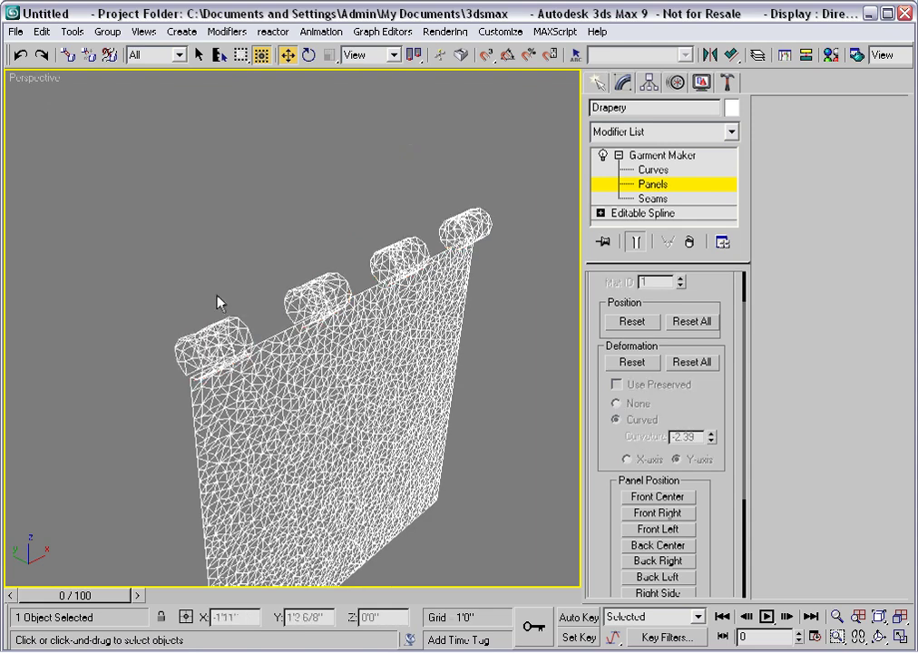
{"action": "middle_click_drag", "start_coordinate": [219, 303], "coordinate": [308, 278], "text": "alt"}
{"action": "scroll", "coordinate": [242, 302], "scroll_direction": "up", "scroll_amount": 2}
{"action": "scroll", "coordinate": [242, 302], "scroll_direction": "up", "scroll_amount": 3}
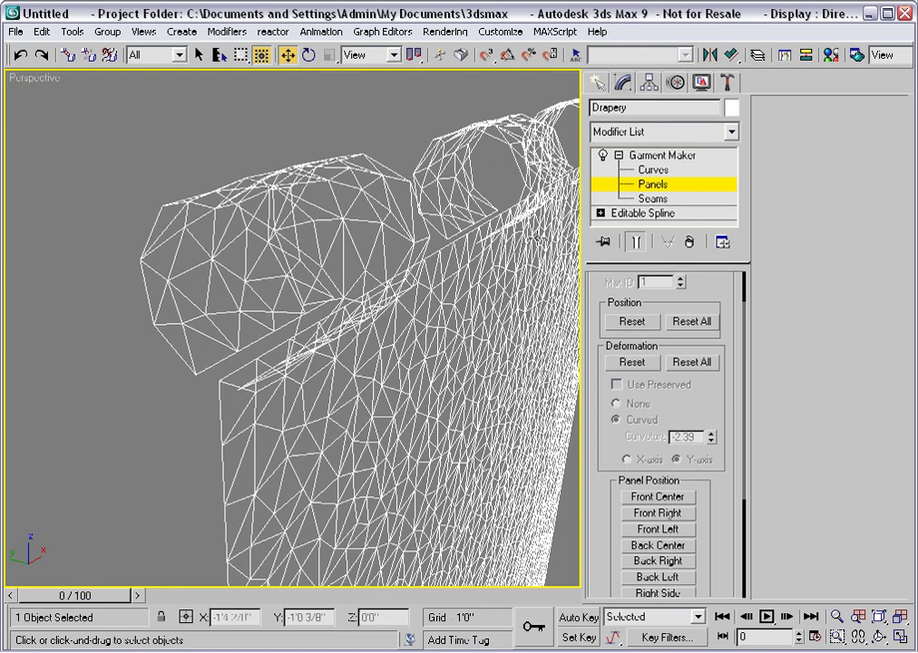
{"action": "left_click", "coordinate": [653, 199]}
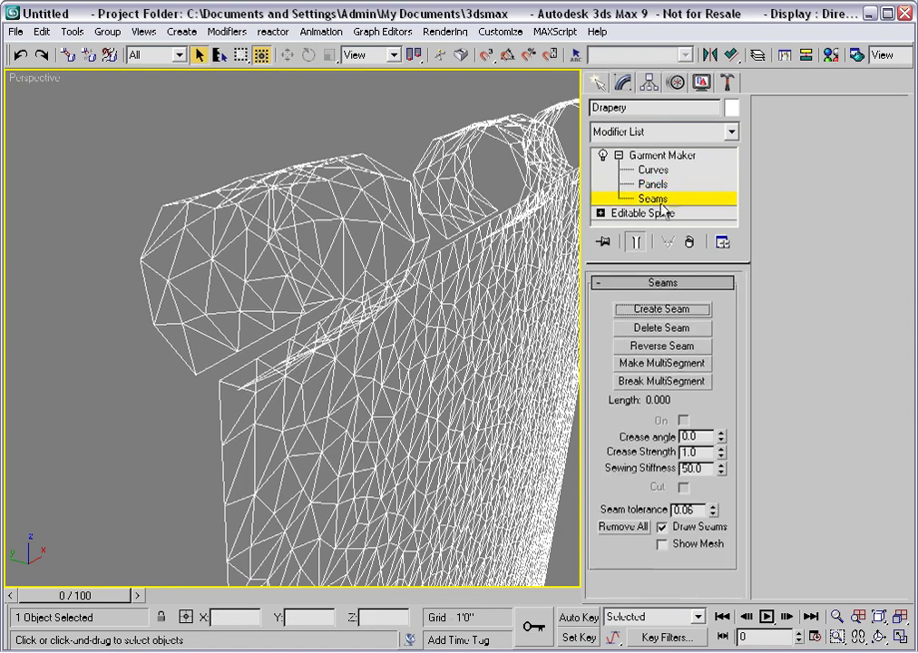
Create a seam between one open edge of the first curled panel and the adjacent top-edge segment, using a seam tolerance of 1.0.
{"action": "left_click", "coordinate": [276, 345]}
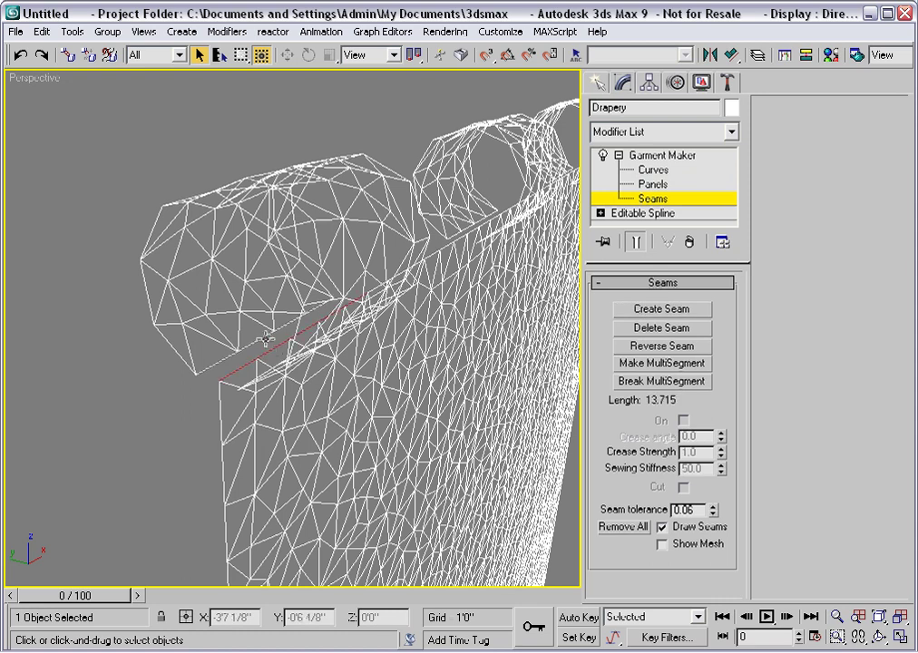
{"action": "left_click", "coordinate": [269, 338]}
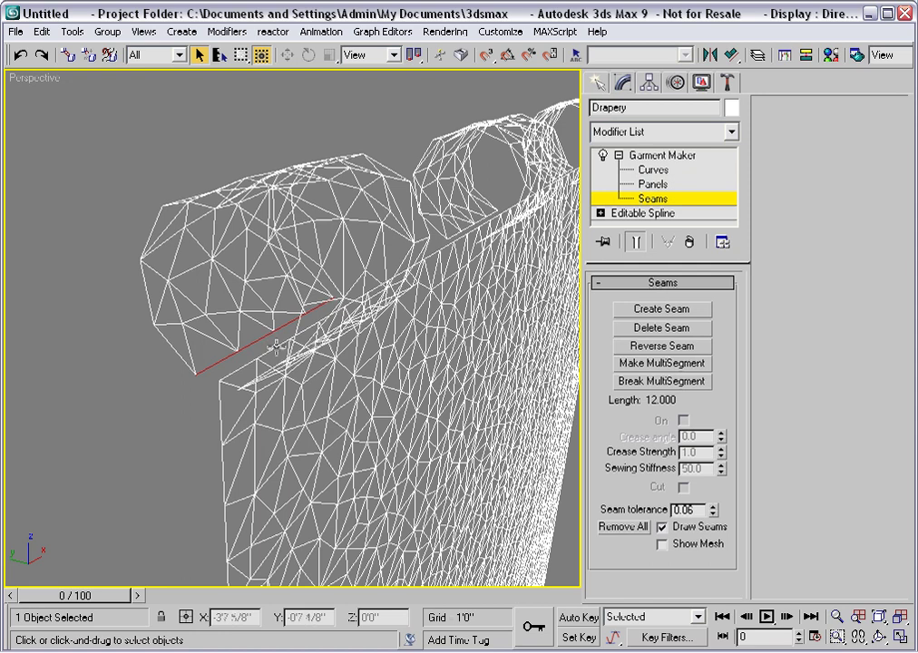
{"action": "left_click", "coordinate": [432, 257]}
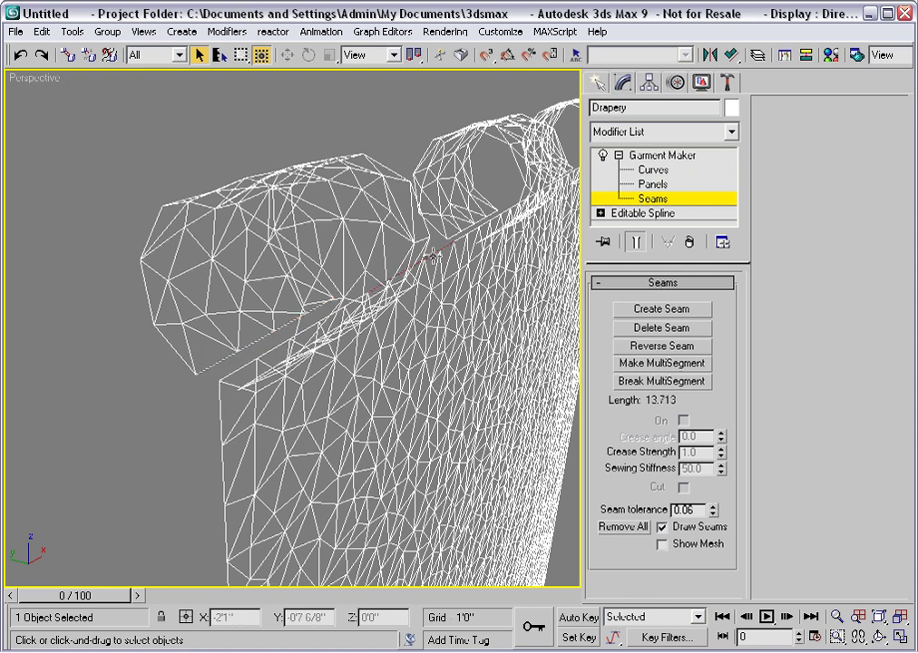
{"action": "left_click", "coordinate": [259, 358]}
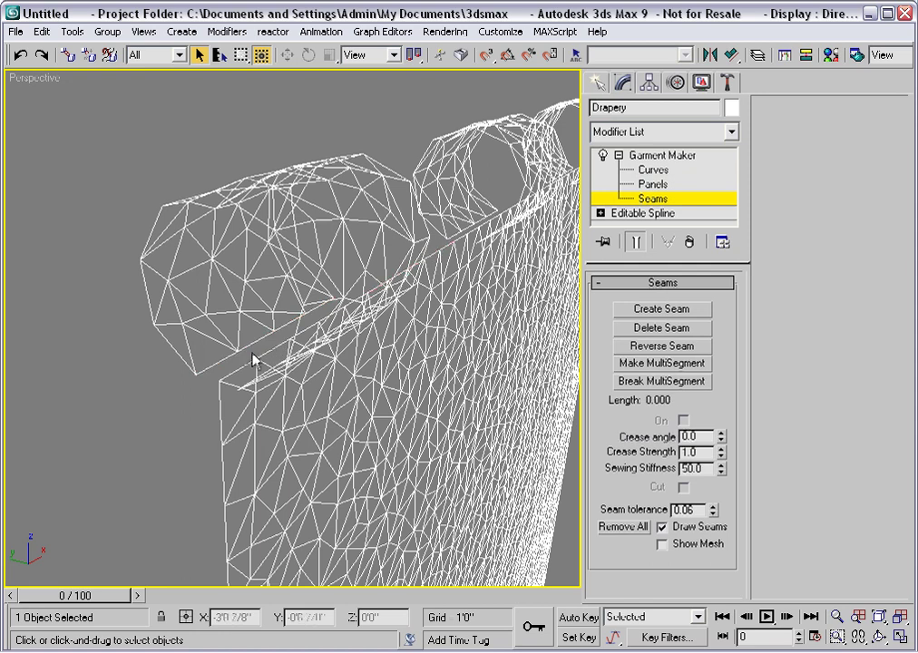
{"action": "left_click", "coordinate": [263, 354]}
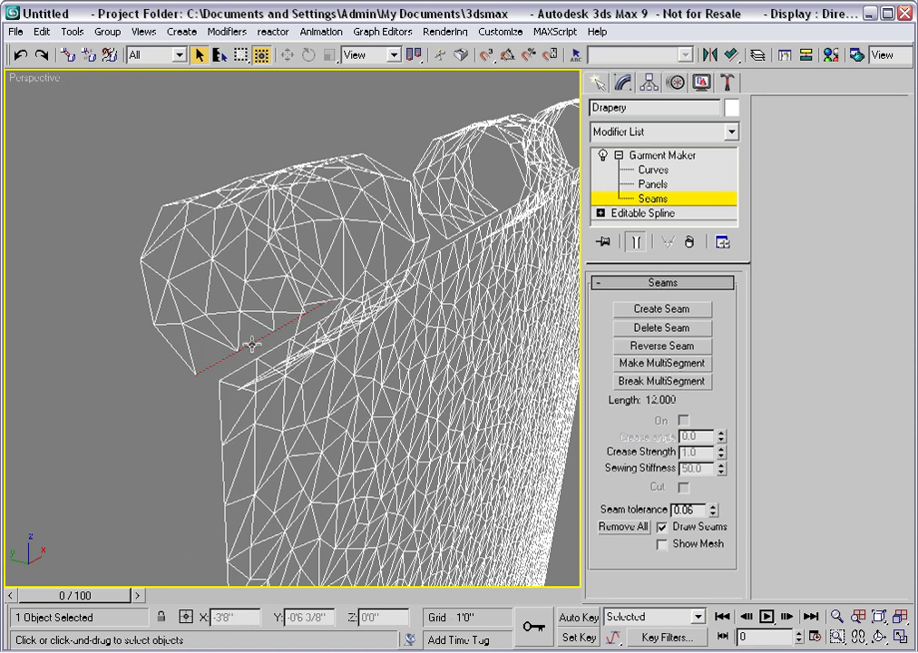
{"action": "left_click", "coordinate": [265, 348], "text": "ctrl"}
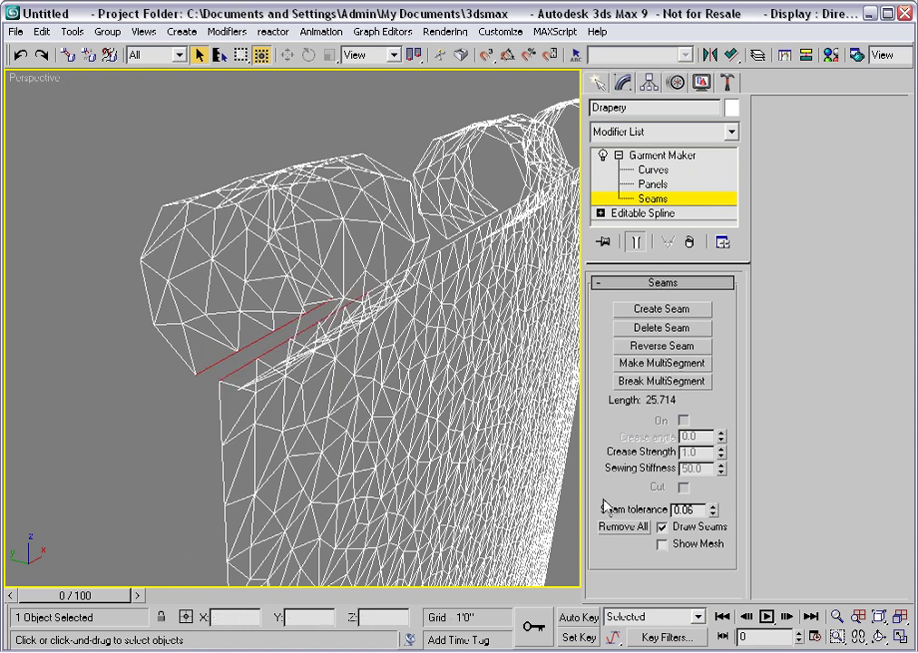
{"action": "double_click", "coordinate": [672, 511]}
{"action": "type", "text": "1.0"}
{"action": "left_click", "coordinate": [667, 310]}
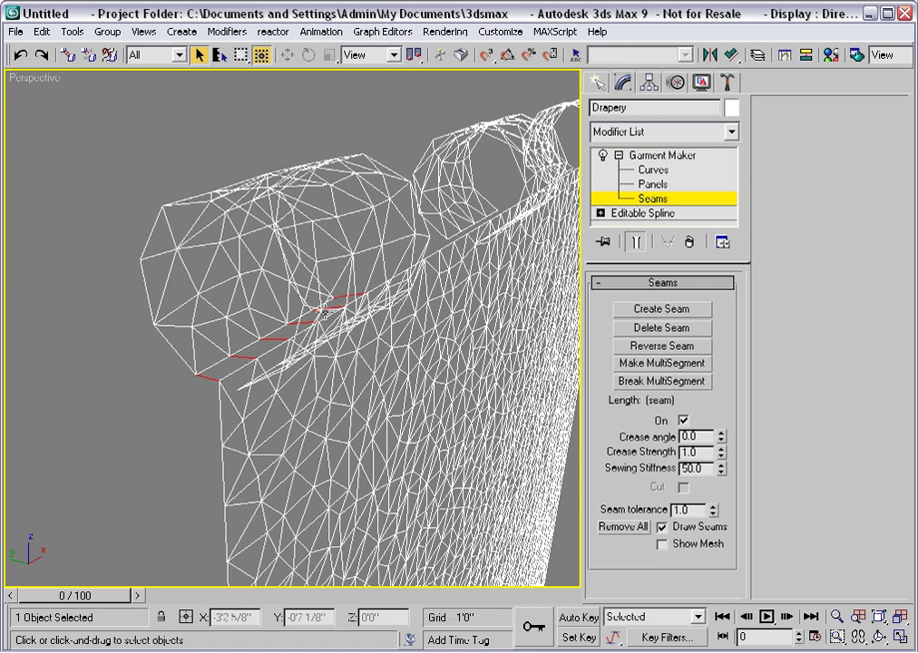
Create a seam joining the first curled panel's other open edge to the same top-edge segment of the large panel.
{"action": "left_click", "coordinate": [256, 361]}
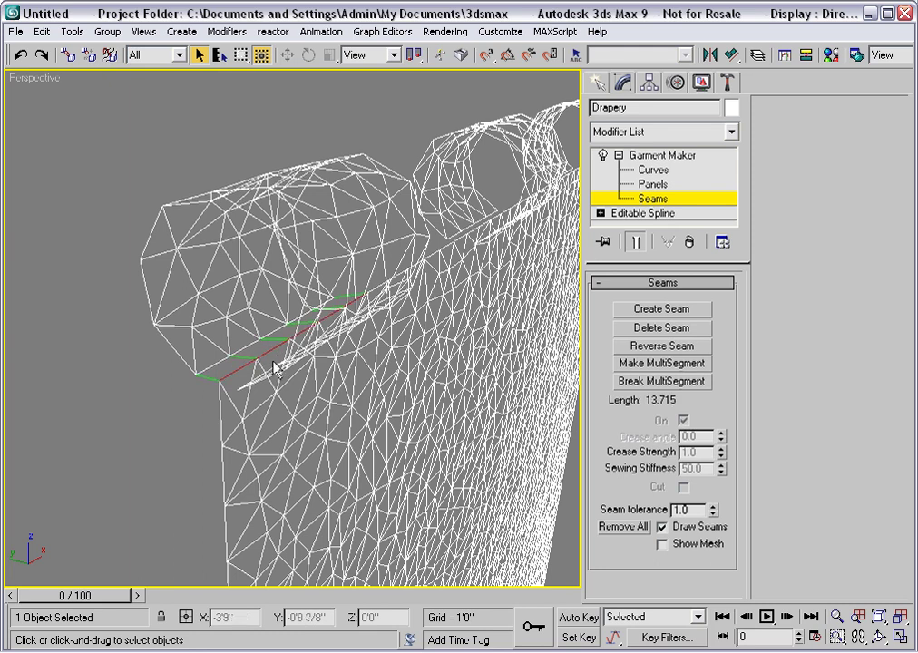
{"action": "middle_click_drag", "start_coordinate": [272, 364], "coordinate": [264, 358], "text": "alt"}
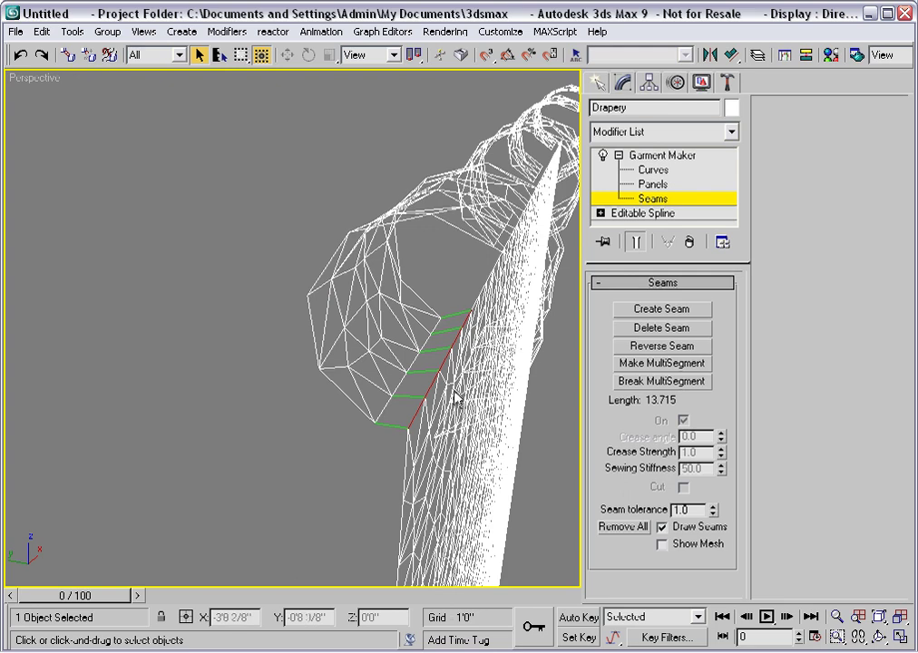
{"action": "mouse_move", "coordinate": [440, 361]}
{"action": "middle_mouse_down", "text": "alt"}
{"action": "mouse_move", "coordinate": [426, 370]}
{"action": "mouse_move", "coordinate": [437, 376]}
{"action": "middle_mouse_up", "text": "alt"}
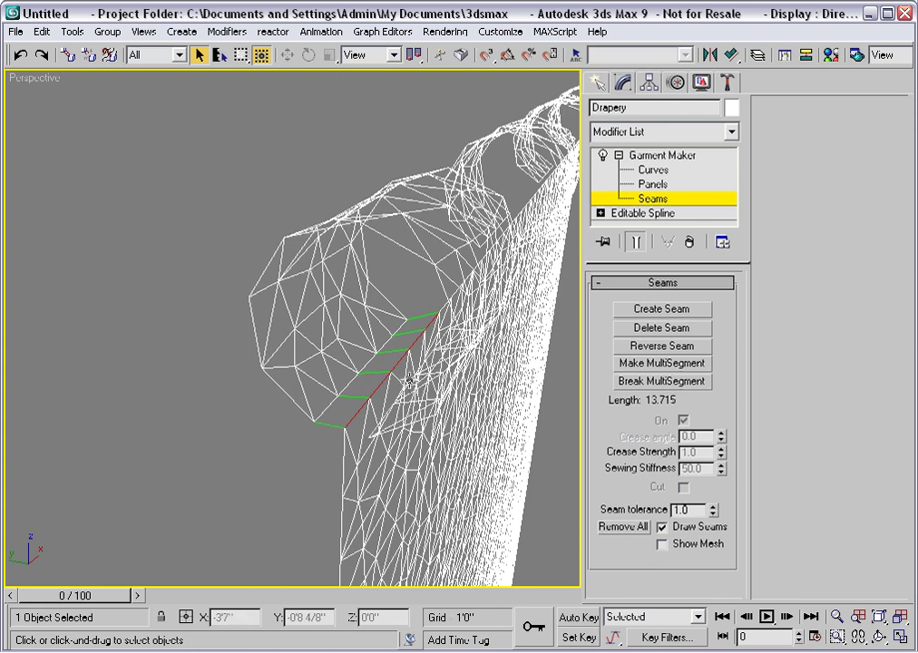
{"action": "left_click", "coordinate": [409, 382], "text": "ctrl"}
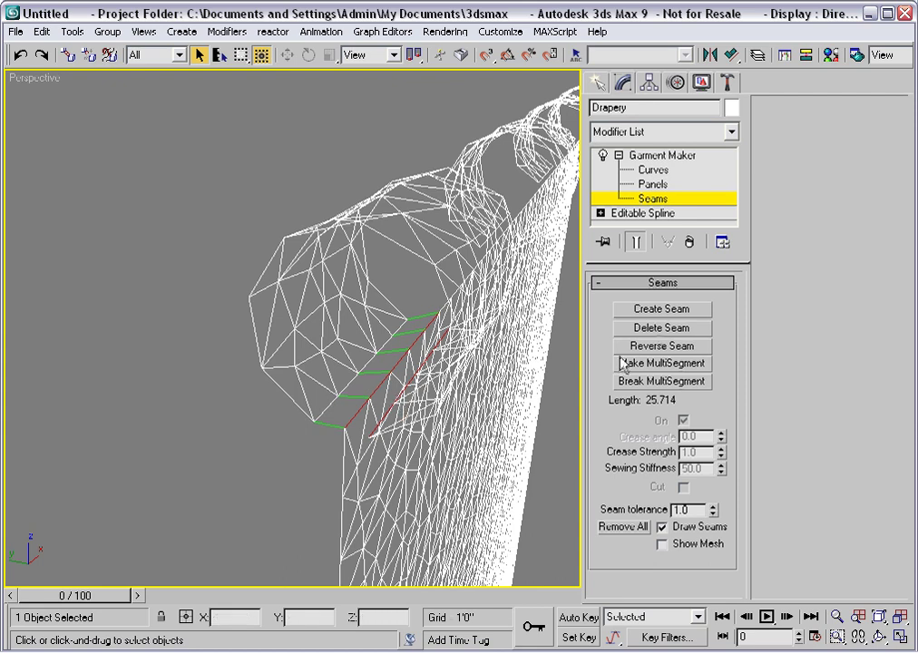
{"action": "left_click", "coordinate": [656, 311]}
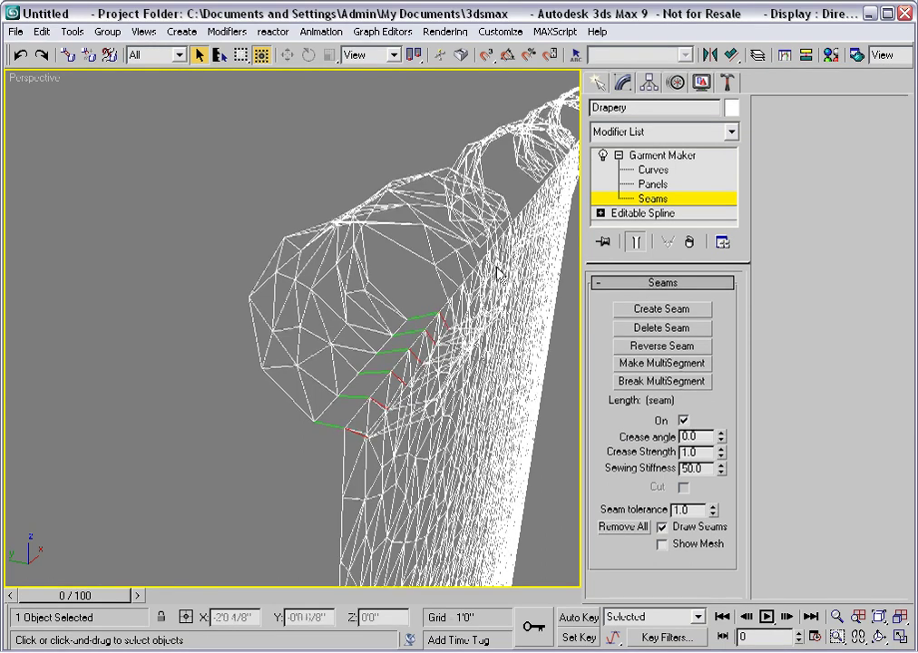
Create a seam between one open edge of the second curled panel and the top-edge segment below it.
{"action": "middle_click_drag", "start_coordinate": [548, 245], "coordinate": [414, 294]}
{"action": "left_click", "coordinate": [391, 277]}
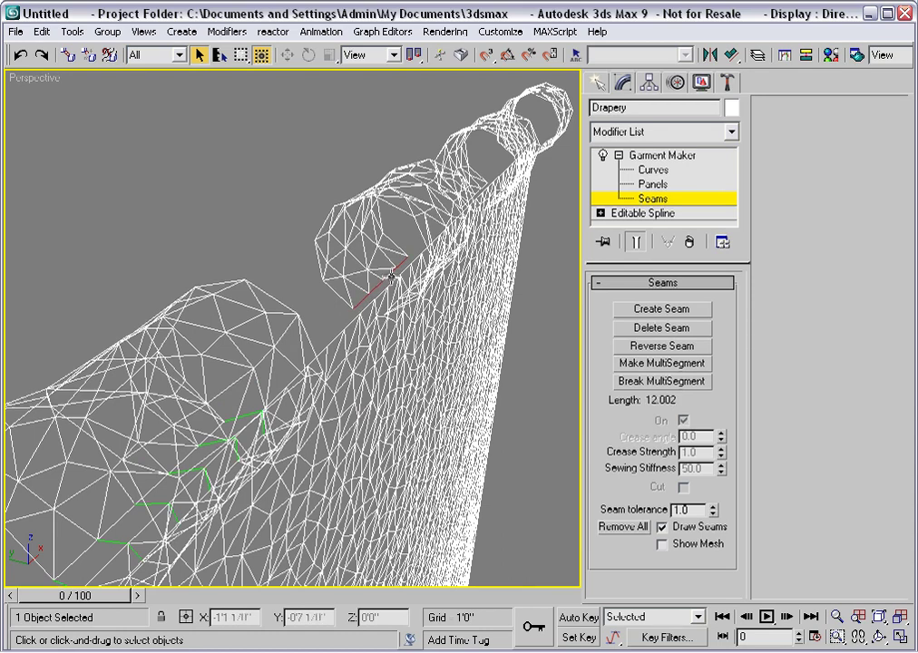
{"action": "left_click", "coordinate": [392, 277], "text": "ctrl"}
{"action": "left_click", "coordinate": [632, 307]}
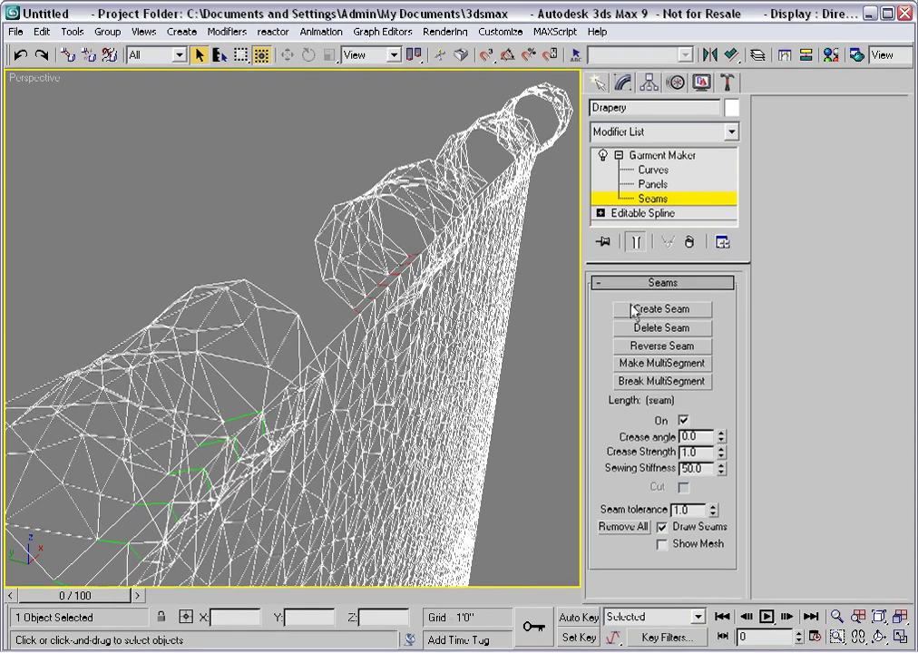
Create a seam joining the second curled panel's other open edge to its top-edge segment on the large panel.
{"action": "left_click", "coordinate": [389, 276]}
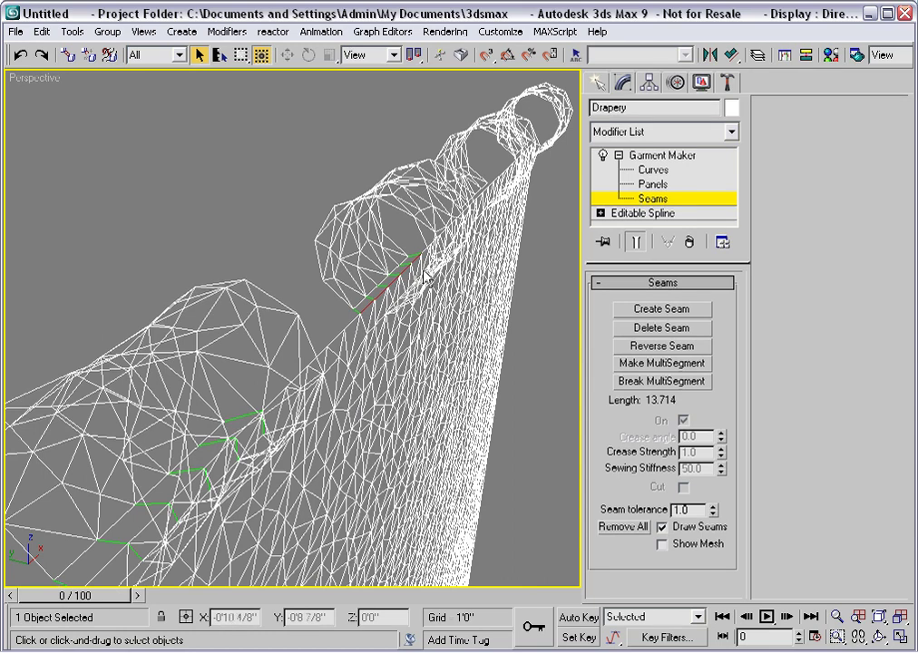
{"action": "middle_click_drag", "start_coordinate": [380, 281], "coordinate": [423, 282], "text": "alt"}
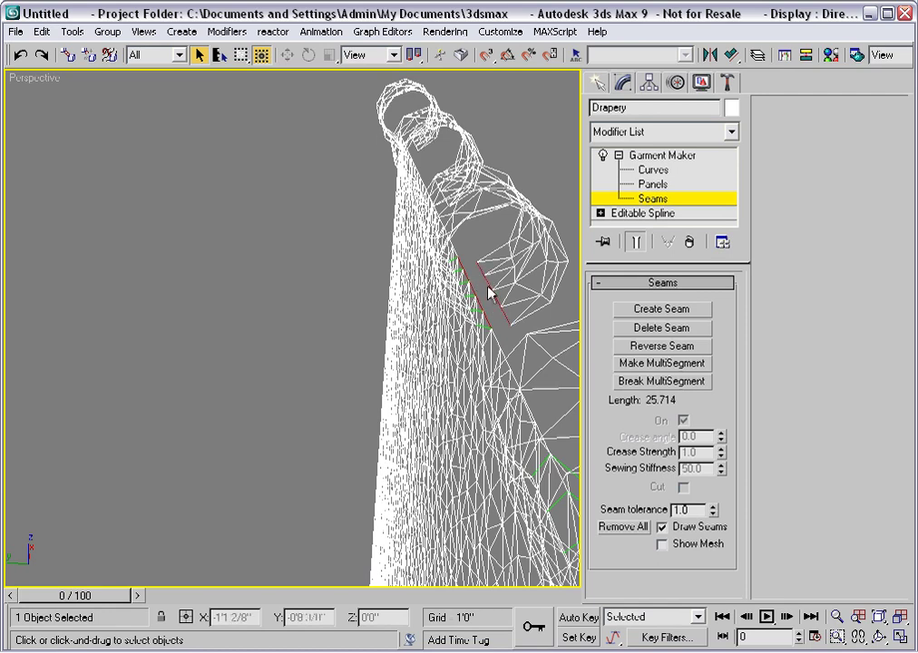
{"action": "left_click", "coordinate": [637, 309]}
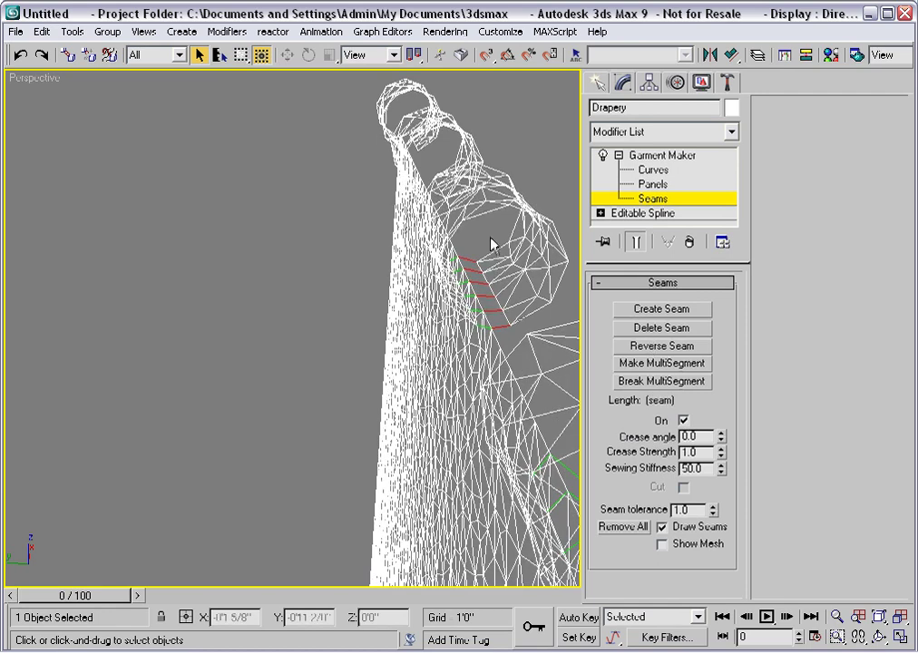
Create a seam between one open edge of the third curled panel and the adjacent top-edge segment of the large panel.
{"action": "middle_click_drag", "start_coordinate": [491, 243], "coordinate": [487, 389], "text": "alt"}
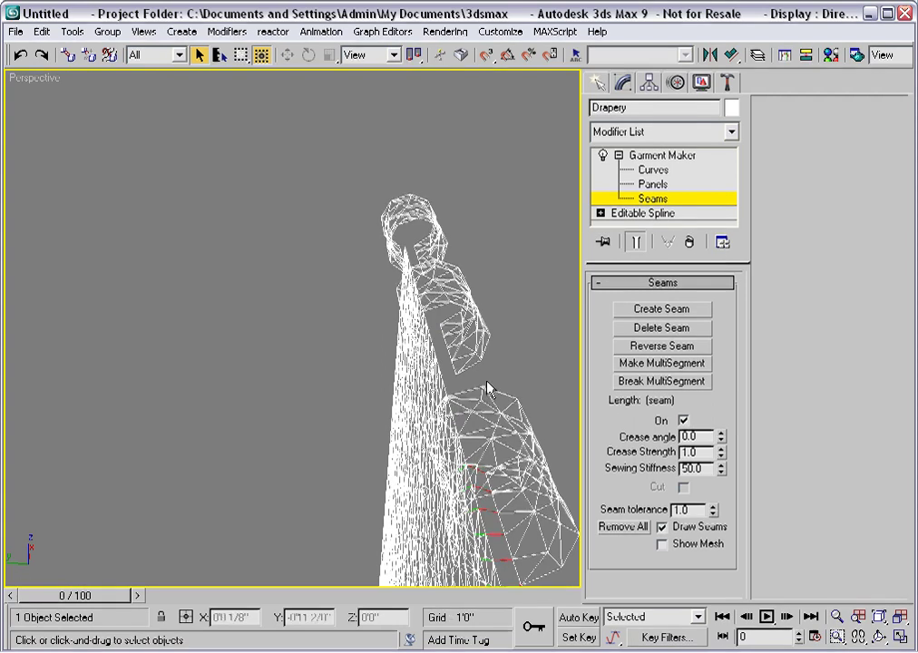
{"action": "left_click", "coordinate": [434, 341]}
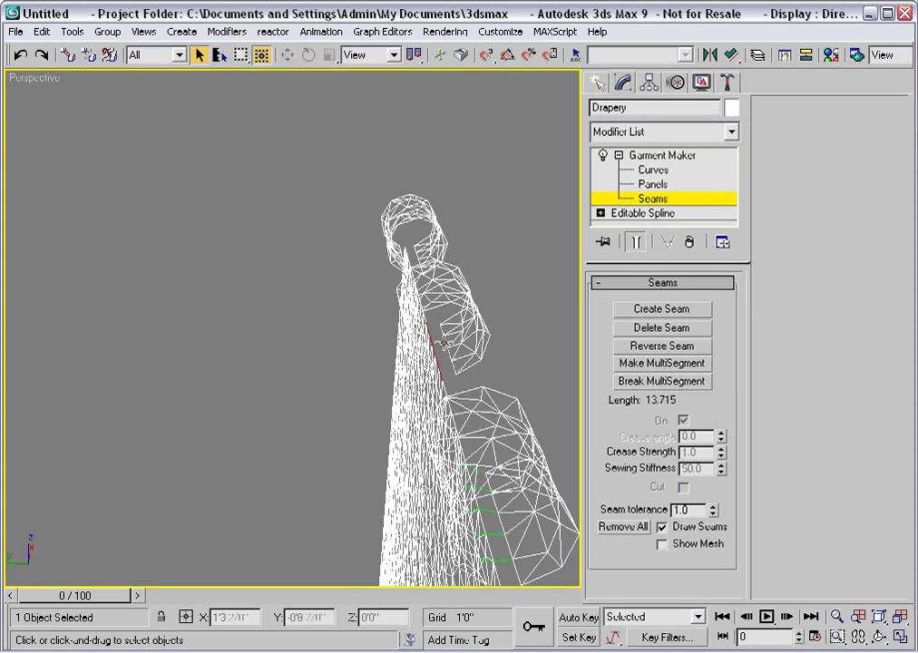
{"action": "left_click", "coordinate": [628, 308]}
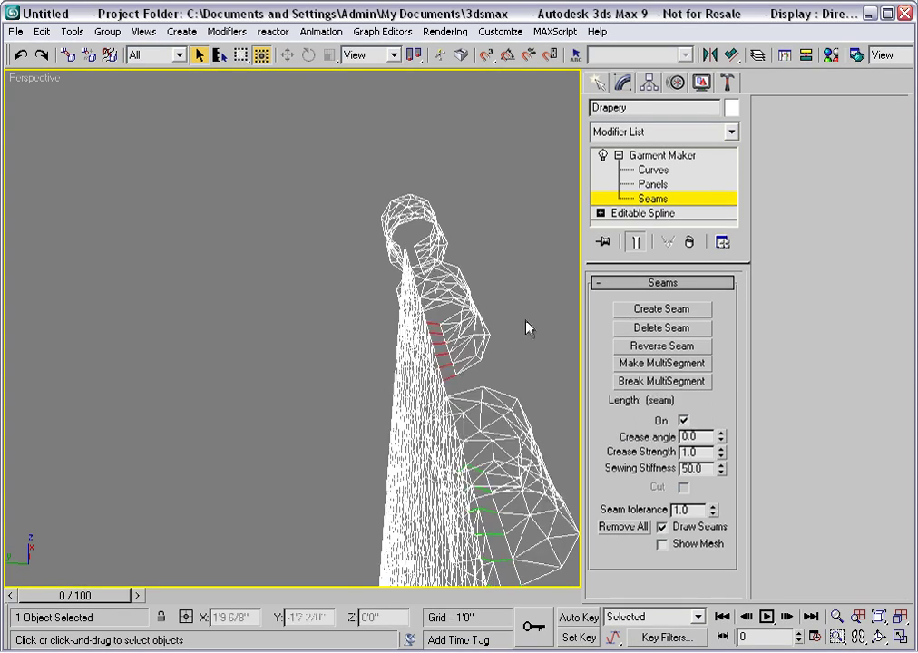
Create a seam joining the third curled panel's other open edge to the same top-edge segment of the large panel.
{"action": "mouse_move", "coordinate": [505, 327]}
{"action": "middle_mouse_down", "text": "alt"}
{"action": "mouse_move", "coordinate": [455, 324]}
{"action": "mouse_move", "coordinate": [493, 342]}
{"action": "middle_mouse_up", "text": "alt"}
{"action": "left_click", "coordinate": [497, 344]}
{"action": "left_click", "coordinate": [505, 350]}
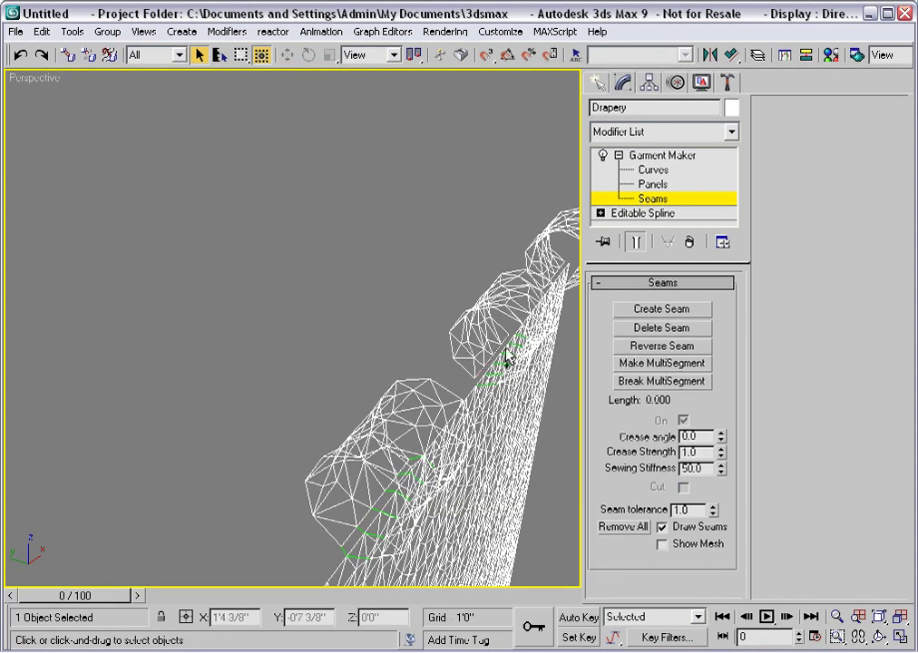
{"action": "scroll", "coordinate": [490, 350], "scroll_direction": "up", "scroll_amount": 3}
{"action": "middle_click_drag", "start_coordinate": [491, 356], "coordinate": [364, 339], "text": "alt"}
{"action": "left_click", "coordinate": [442, 359]}
{"action": "left_click", "coordinate": [449, 352], "text": "ctrl"}
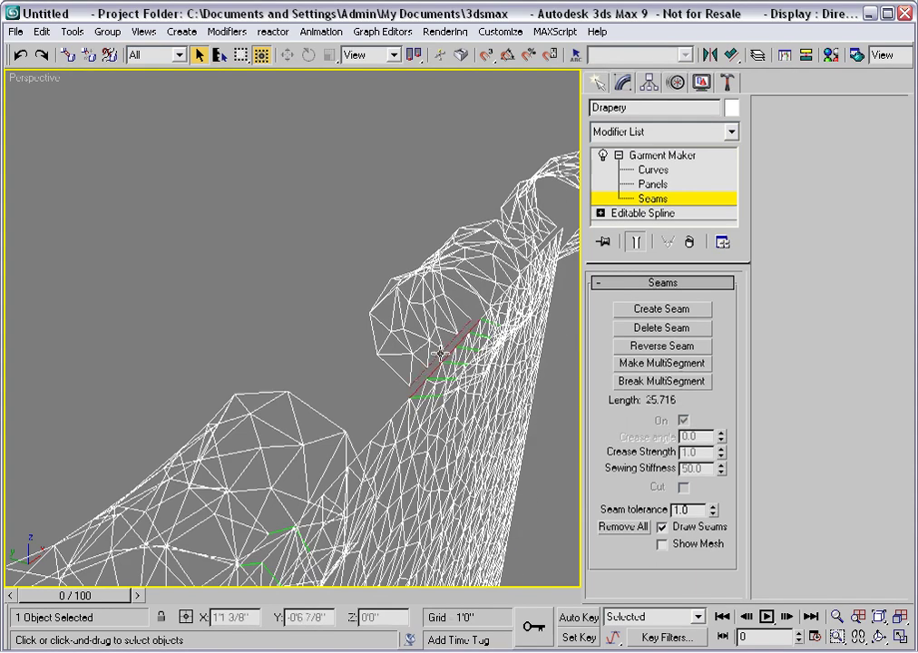
{"action": "left_click", "coordinate": [634, 311]}
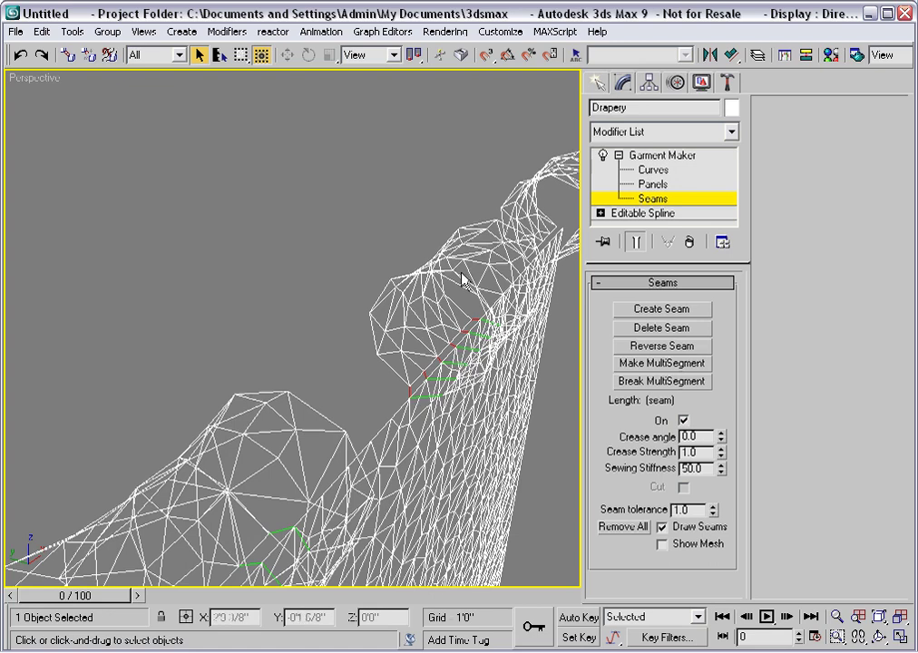
Create a seam between one open edge of the fourth curled panel and the last unseamed top-edge segment of the large panel.
{"action": "middle_click_drag", "start_coordinate": [461, 279], "coordinate": [439, 340], "text": "alt"}
{"action": "left_click", "coordinate": [441, 333]}
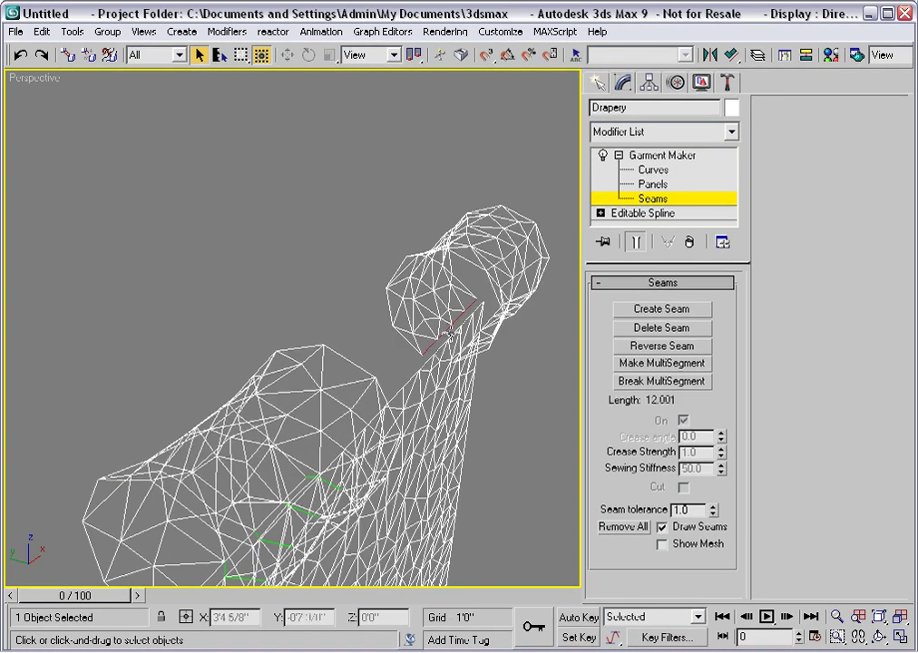
{"action": "left_click", "coordinate": [458, 302], "text": "ctrl"}
{"action": "left_click", "coordinate": [628, 309]}
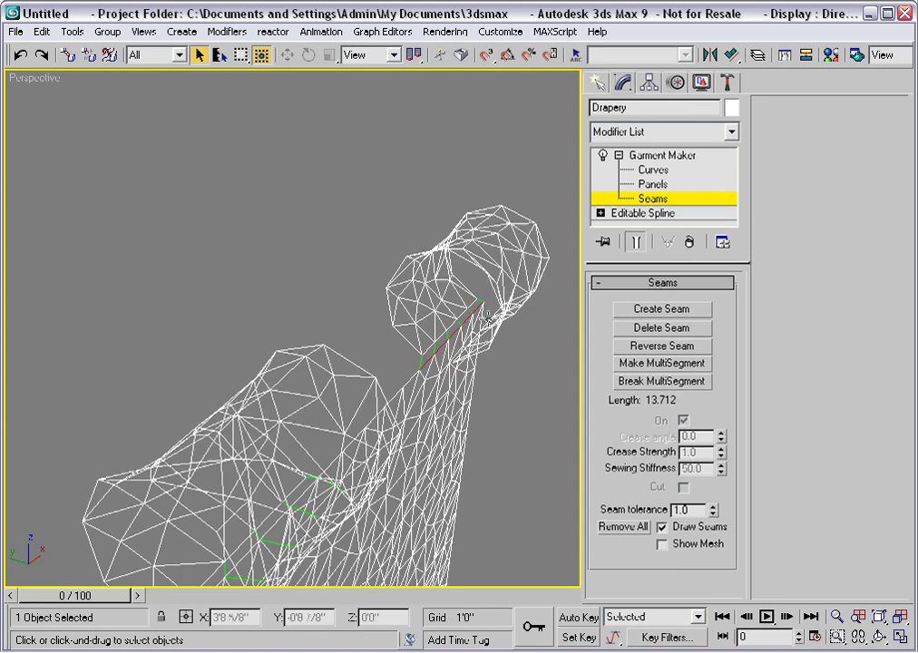
Create a seam joining the fourth curled panel's other open edge to the same top-edge segment, and exit seam editing with the whole drapery framed.
{"action": "left_click", "coordinate": [497, 328], "text": "ctrl"}
{"action": "left_click", "coordinate": [646, 309]}
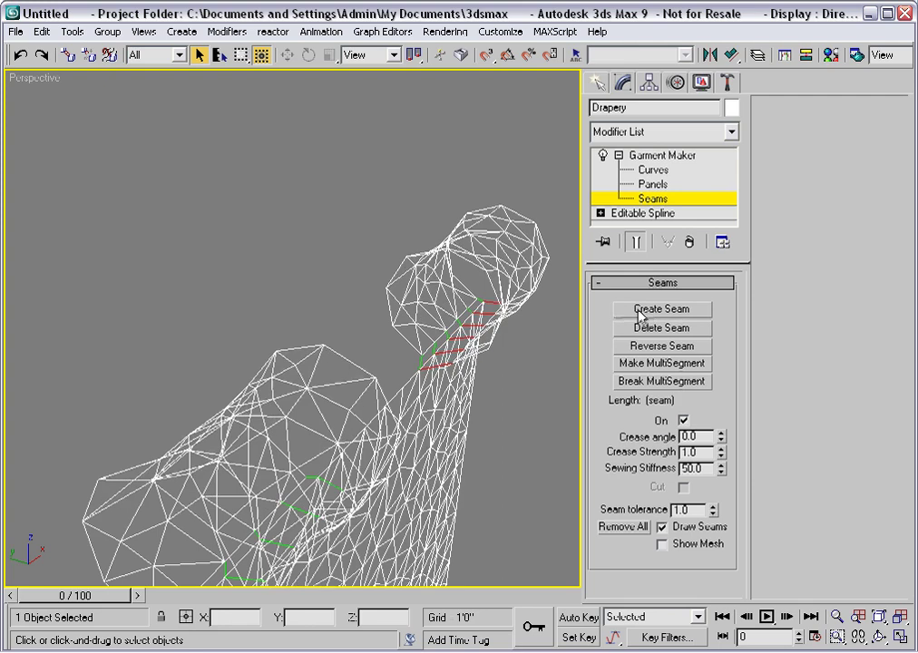
{"action": "middle_click_drag", "start_coordinate": [510, 354], "coordinate": [501, 233]}
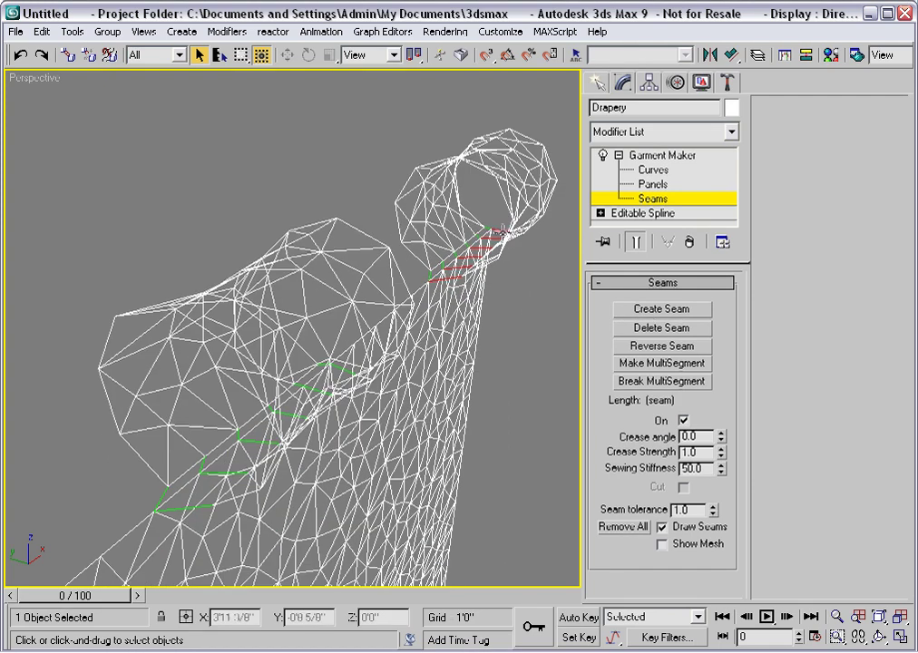
{"action": "left_click", "coordinate": [650, 200]}
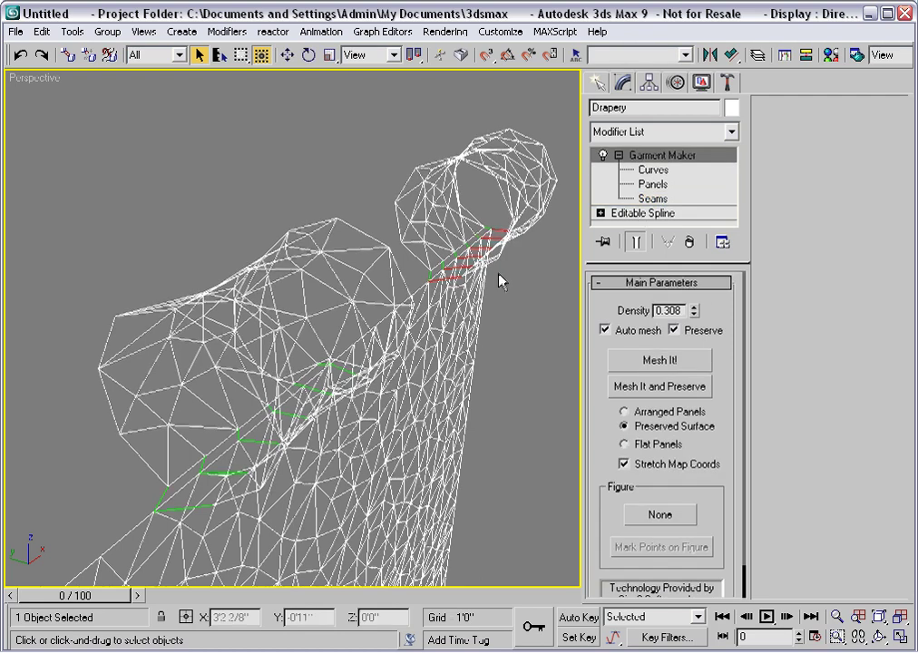
{"action": "key", "text": "z"}
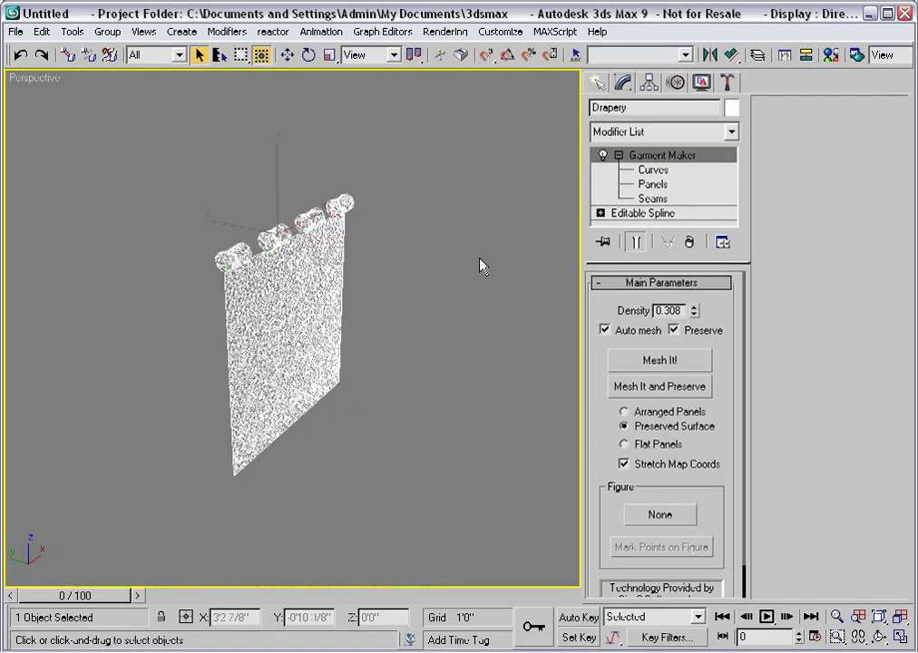